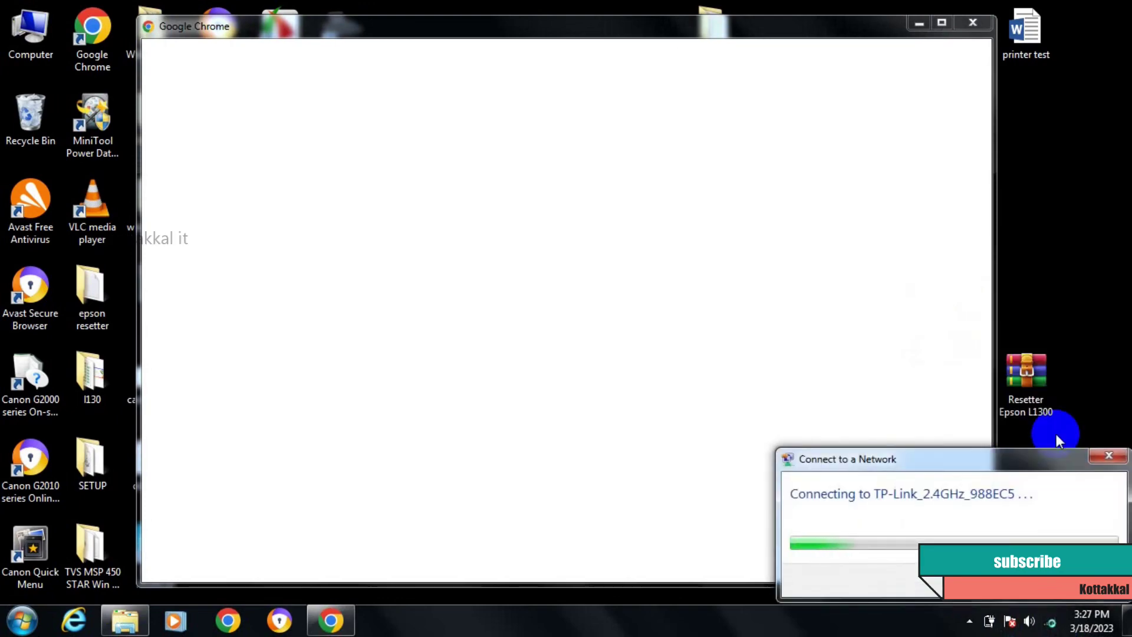
Step: Start connecting the PC to the TP-Link_2.4GHz_988EC5 wireless network
{"action": "left_click", "coordinate": [969, 622]}
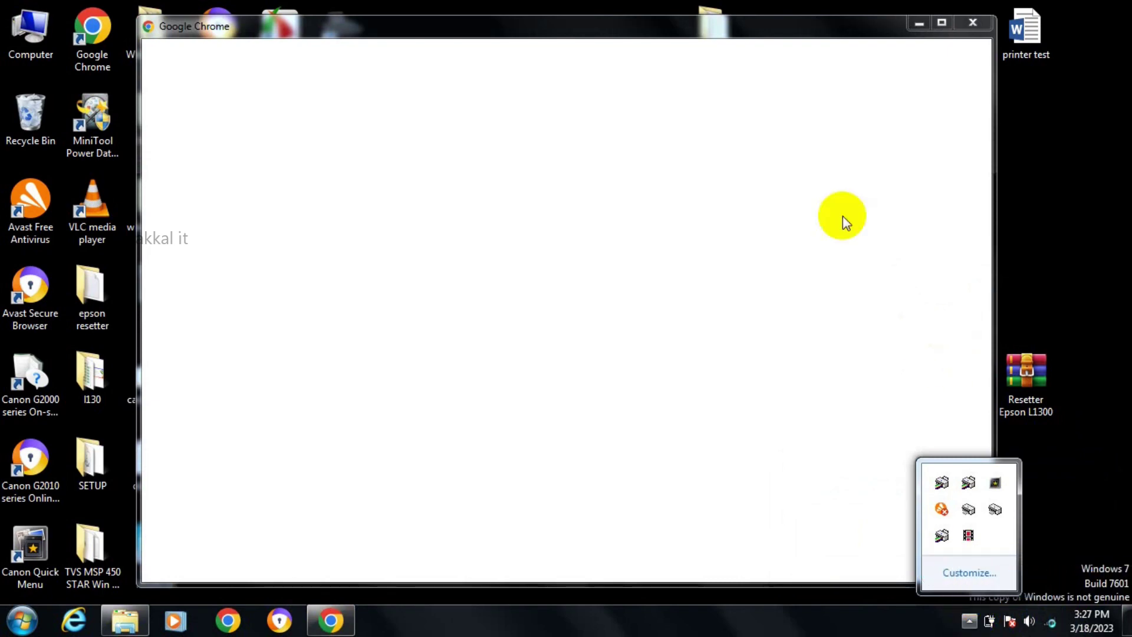
Step: Open the Network and Sharing Center from the tray's network icon
{"action": "right_click", "coordinate": [1050, 624]}
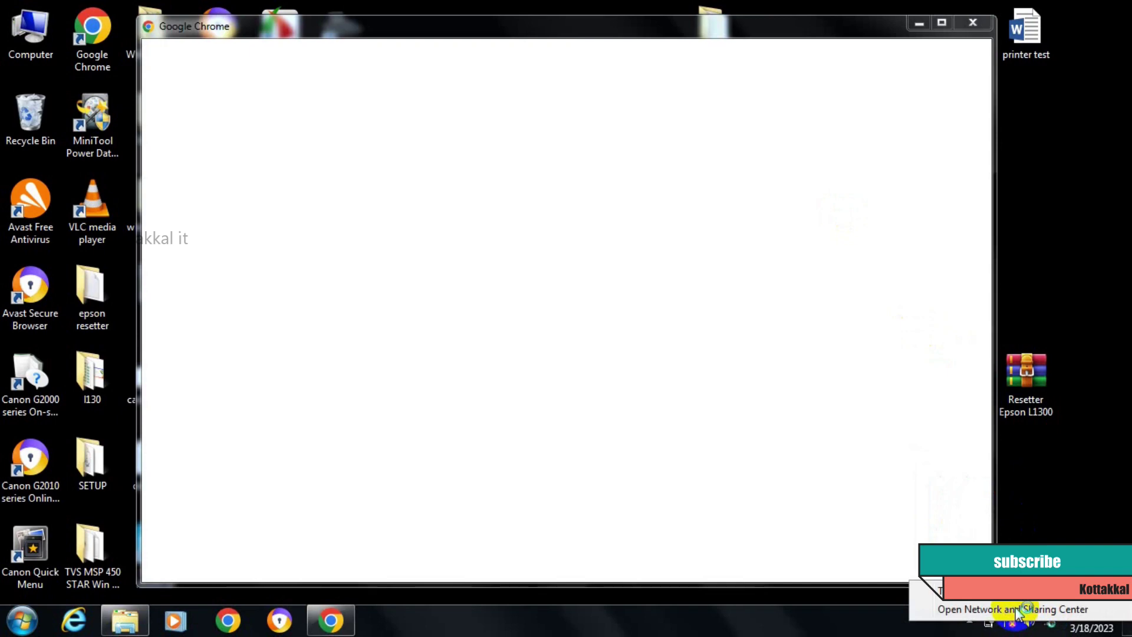
{"action": "left_click", "coordinate": [1055, 486]}
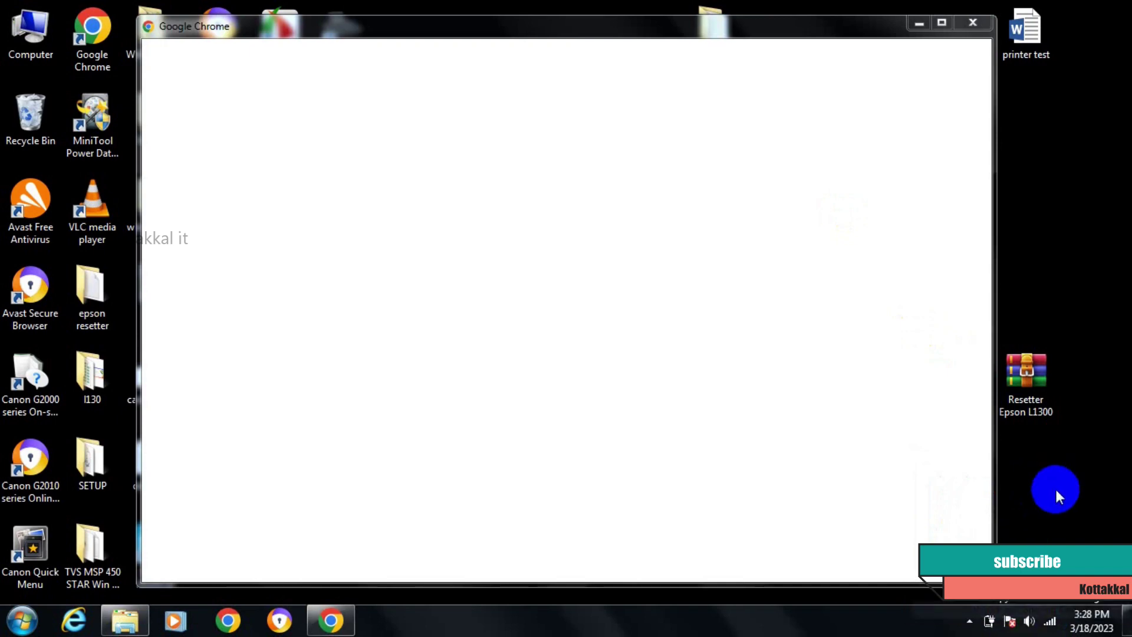
{"action": "right_click", "coordinate": [1050, 621]}
{"action": "left_click", "coordinate": [1058, 609]}
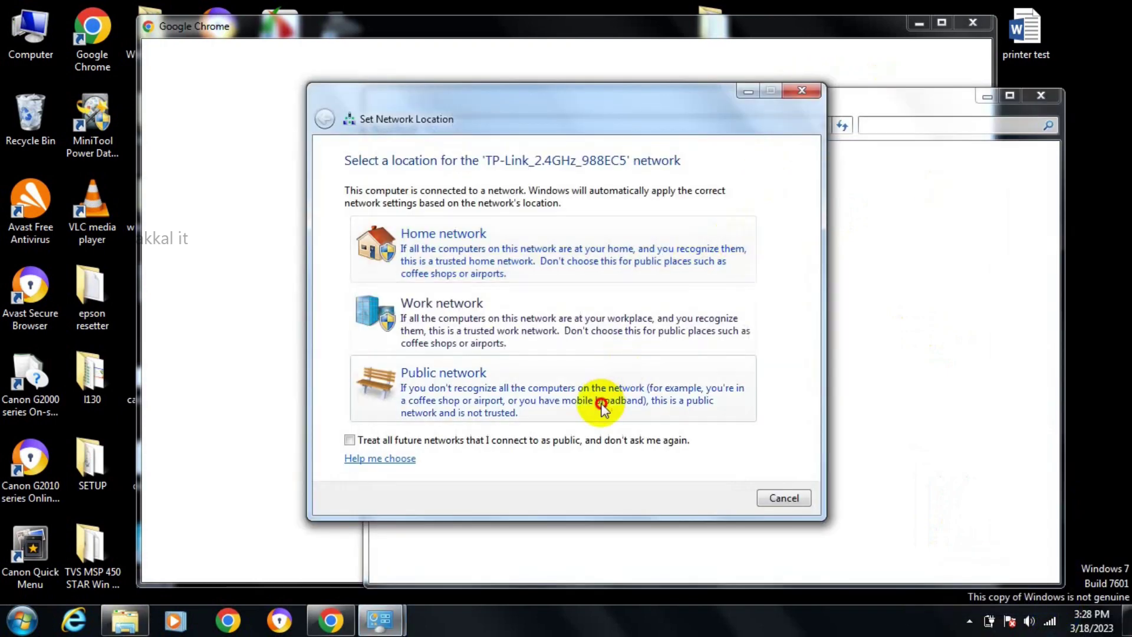
Step: Set the TP-Link_2.4GHz_988EC5 network location to Public network
{"action": "left_click", "coordinate": [604, 373]}
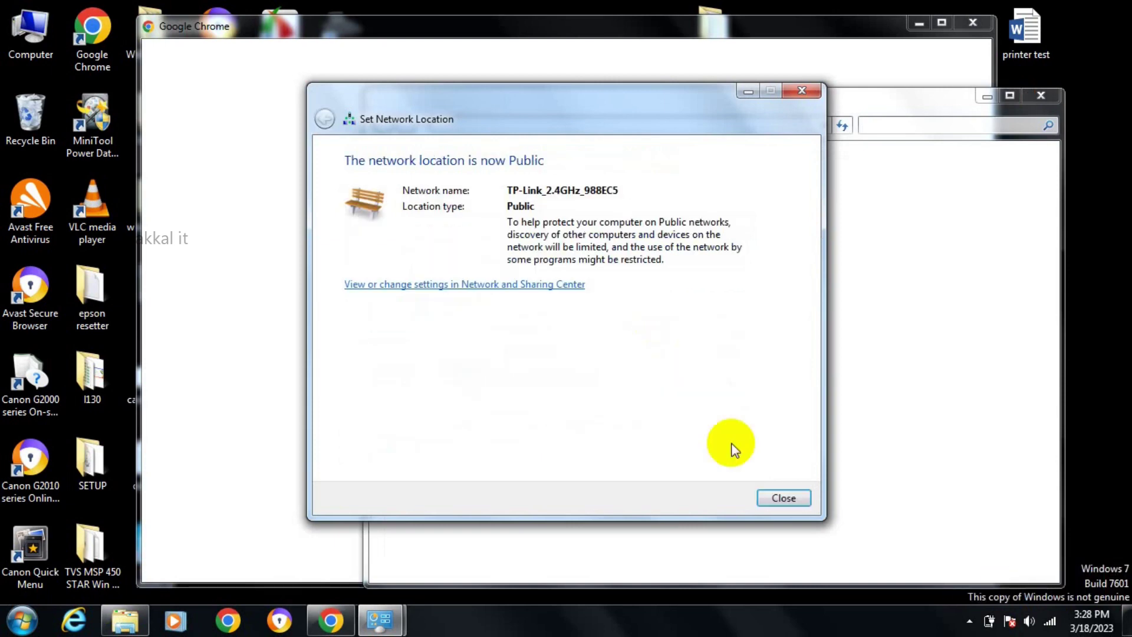
{"action": "left_click", "coordinate": [782, 498]}
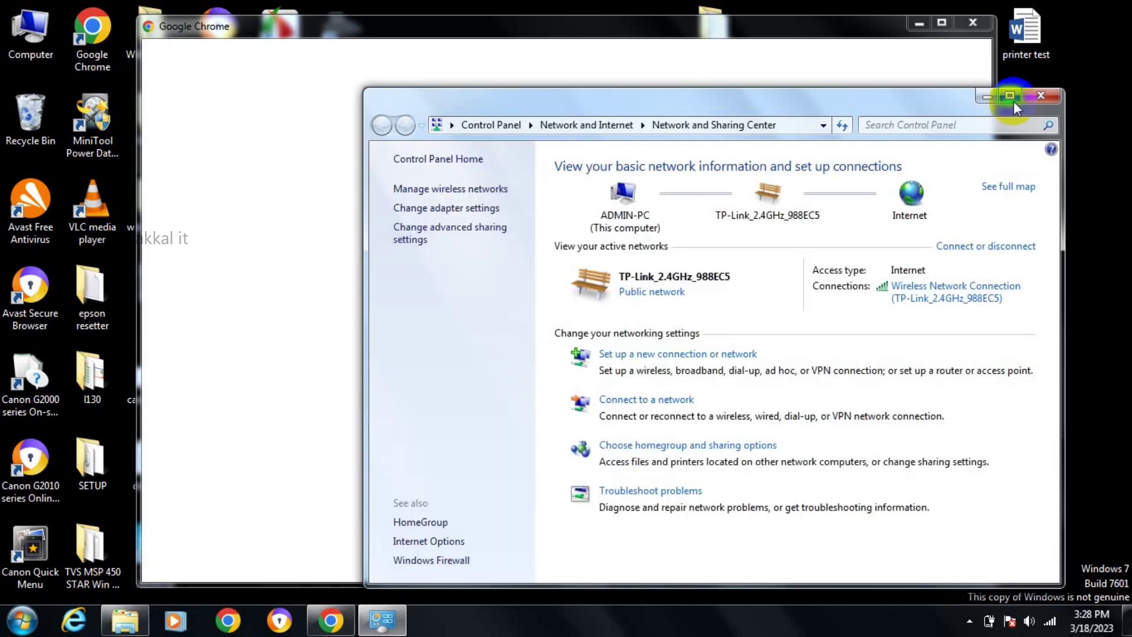
Step: Check the wireless connection details (gateway 172.17.0.1), then return to Chrome
{"action": "left_click", "coordinate": [965, 295]}
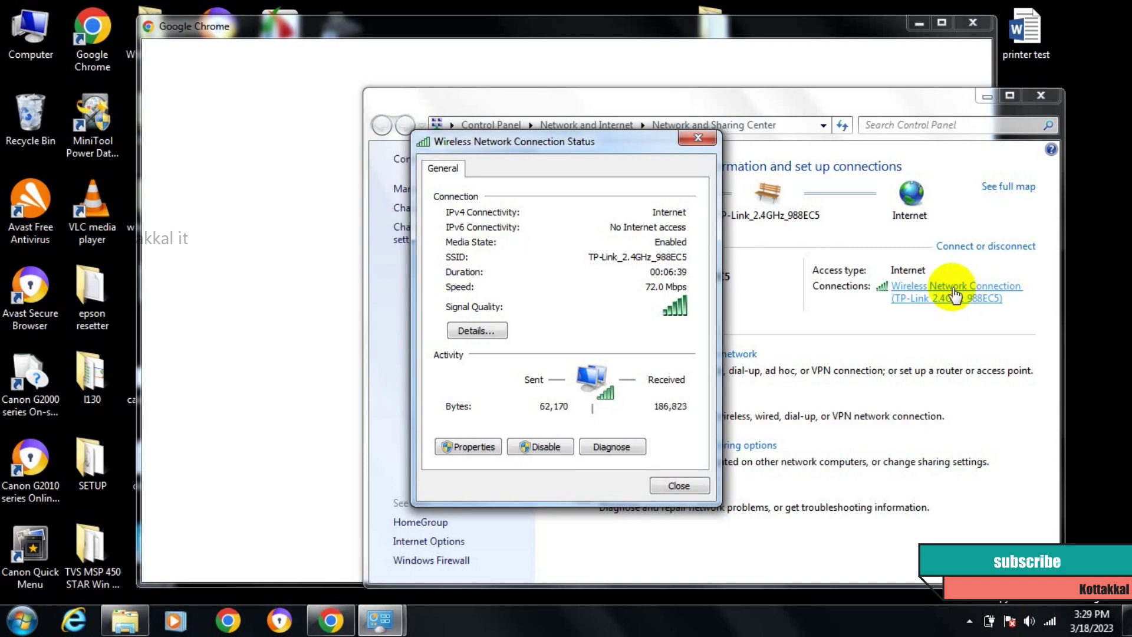
{"action": "left_click", "coordinate": [700, 480]}
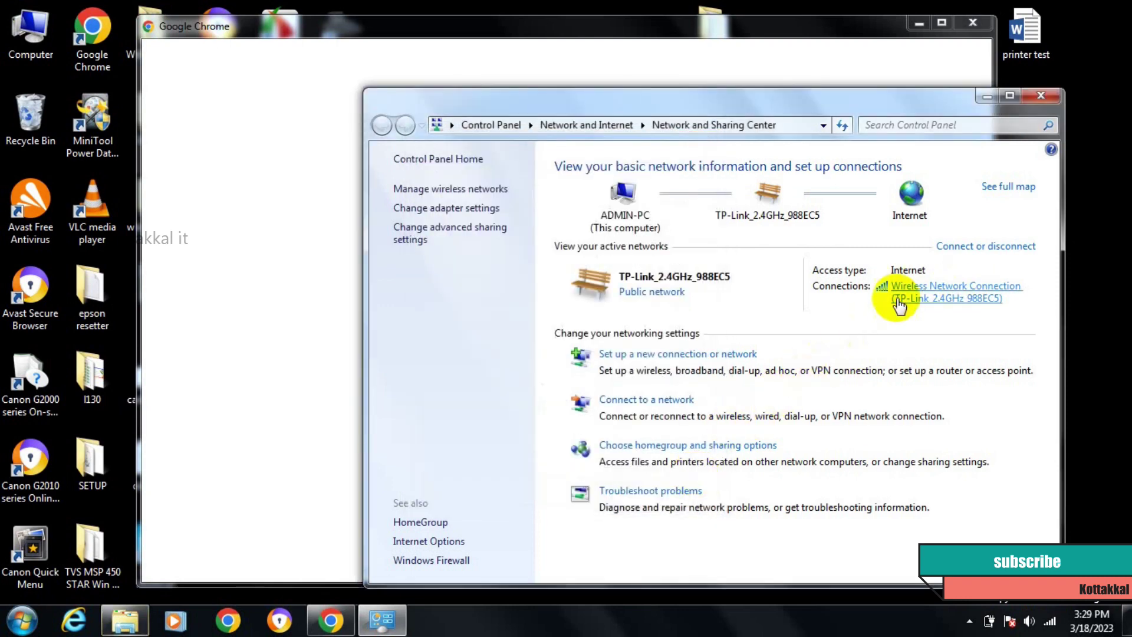
{"action": "left_click", "coordinate": [900, 301]}
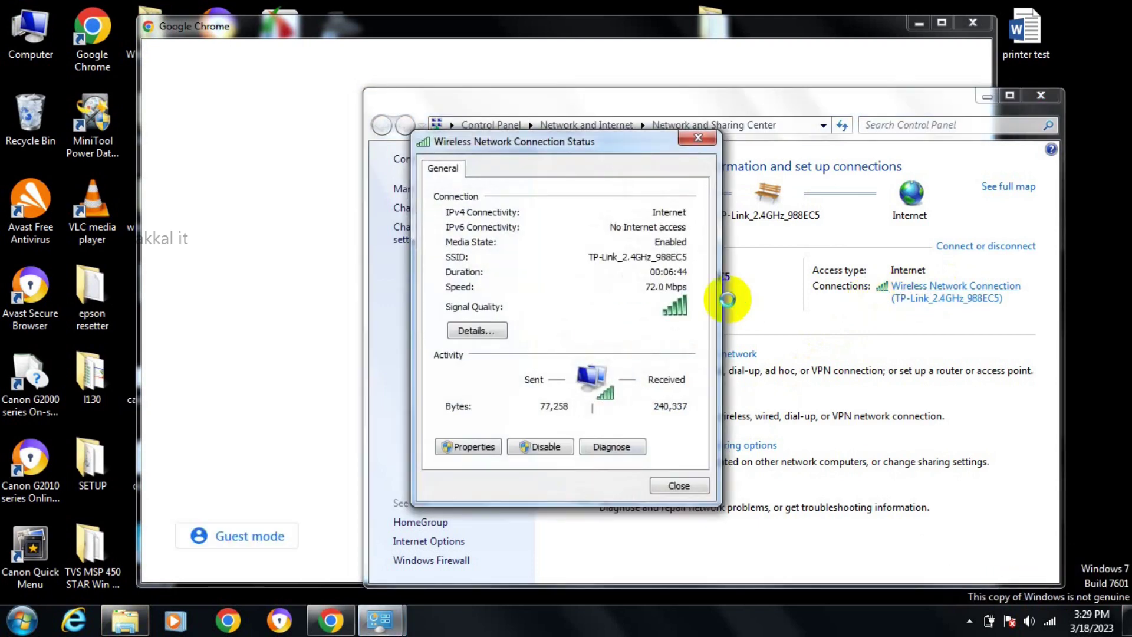
{"action": "left_click", "coordinate": [492, 446]}
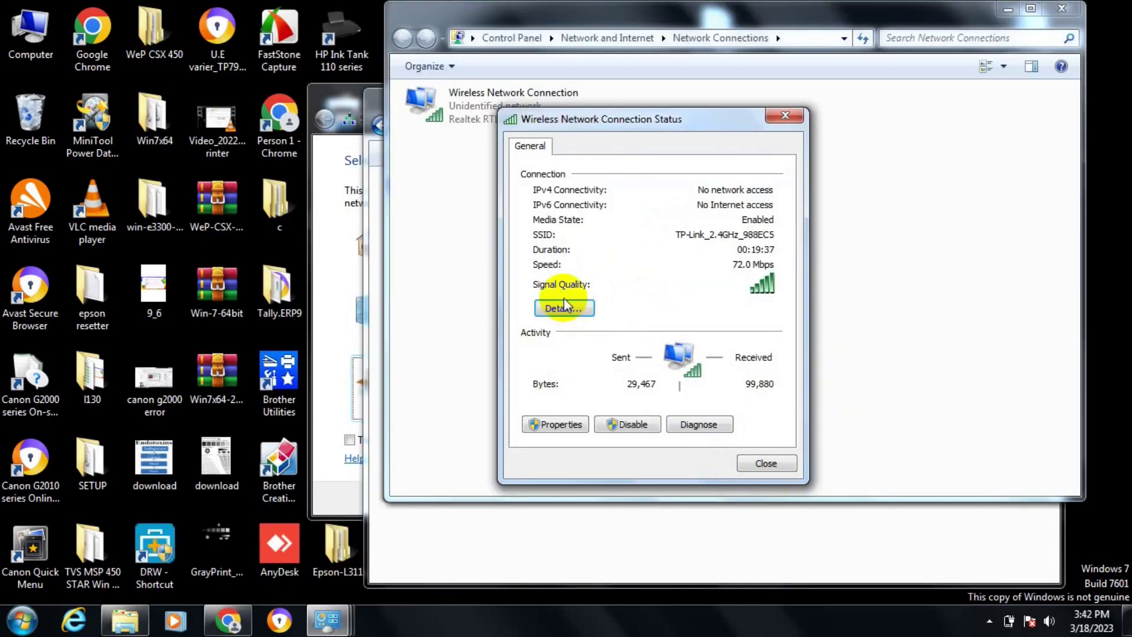
{"action": "left_click", "coordinate": [564, 306]}
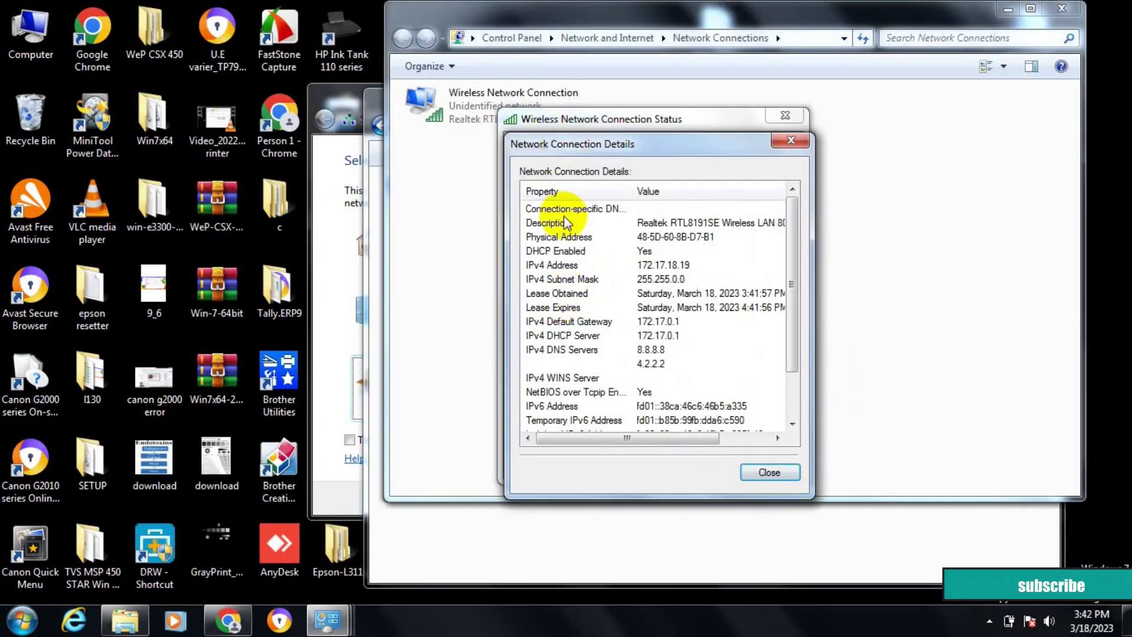
{"action": "left_click", "coordinate": [227, 620]}
{"action": "left_click", "coordinate": [302, 39]}
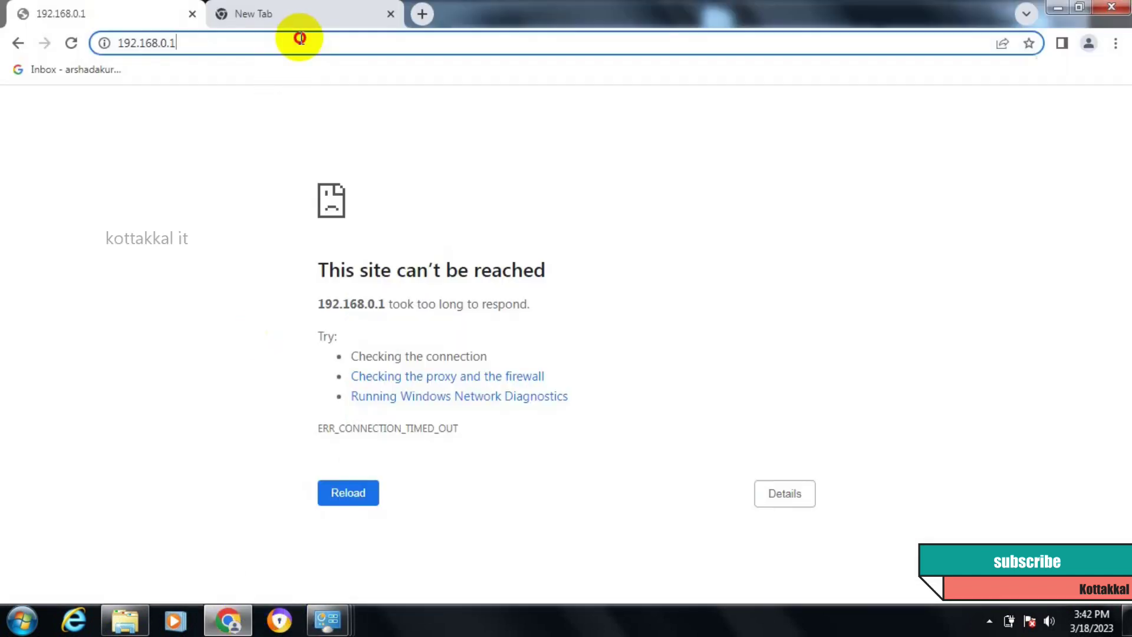
{"action": "type", "text": "h"}
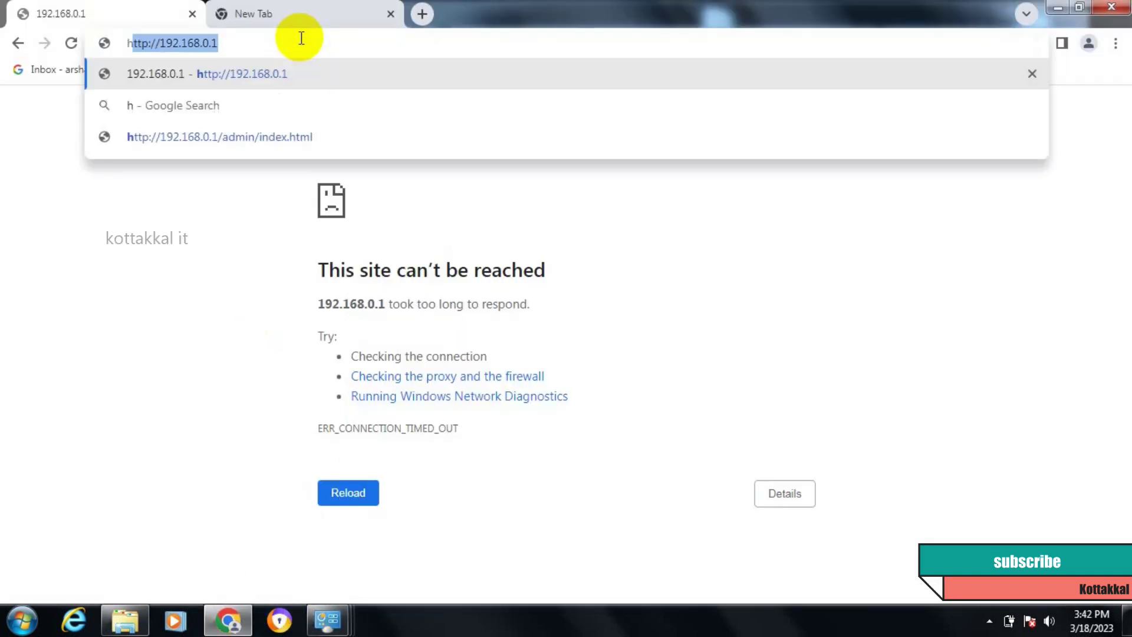
{"action": "type", "text": "tt"}
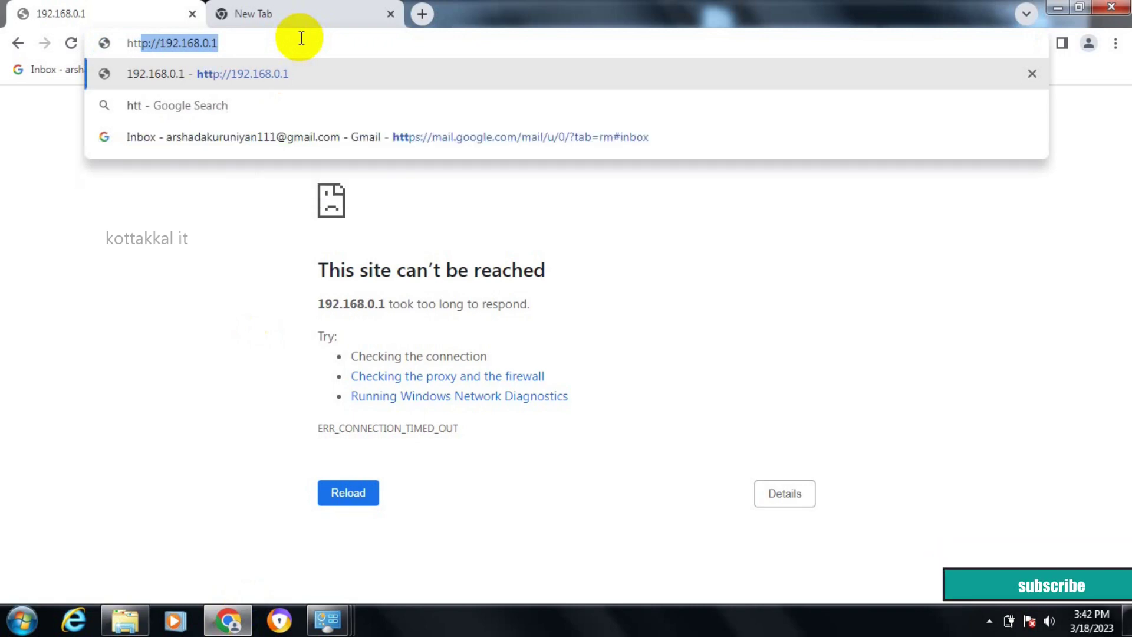
{"action": "left_click", "coordinate": [302, 39]}
{"action": "key", "text": "BackSpace"}
{"action": "key", "text": "BackSpace"}
{"action": "key", "text": "BackSpace"}
{"action": "key", "text": "BackSpace"}
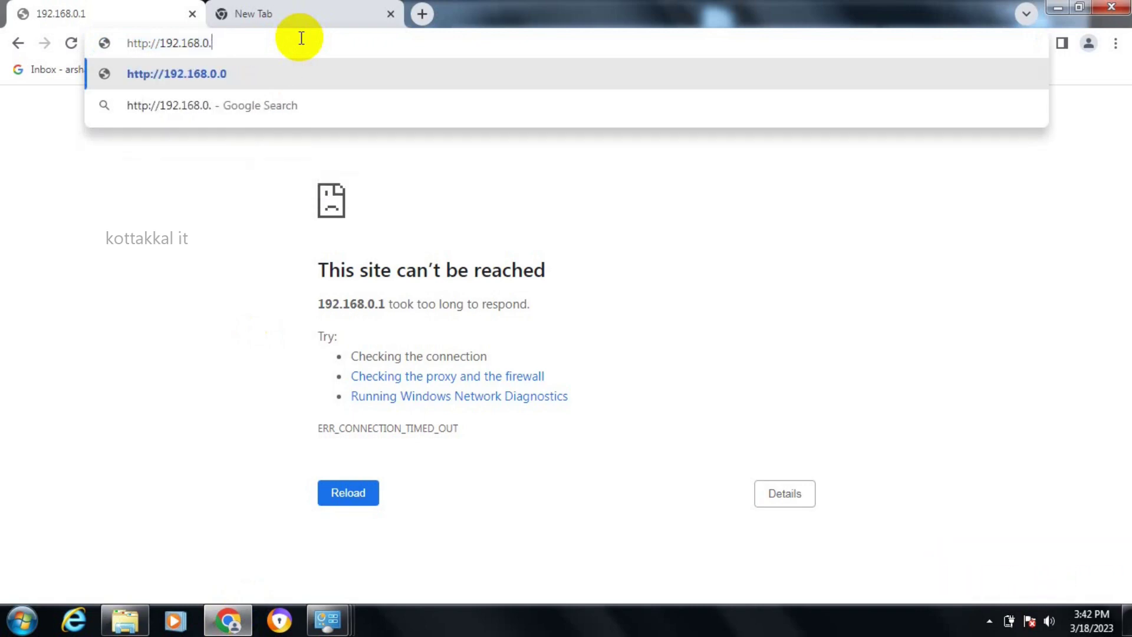
{"action": "key", "text": "BackSpace"}
{"action": "key", "text": "BackSpace"}
{"action": "key", "text": "BackSpace"}
{"action": "key", "text": "BackSpace"}
{"action": "key", "text": "BackSpace"}
{"action": "key", "text": "BackSpace"}
{"action": "key", "text": "BackSpace"}
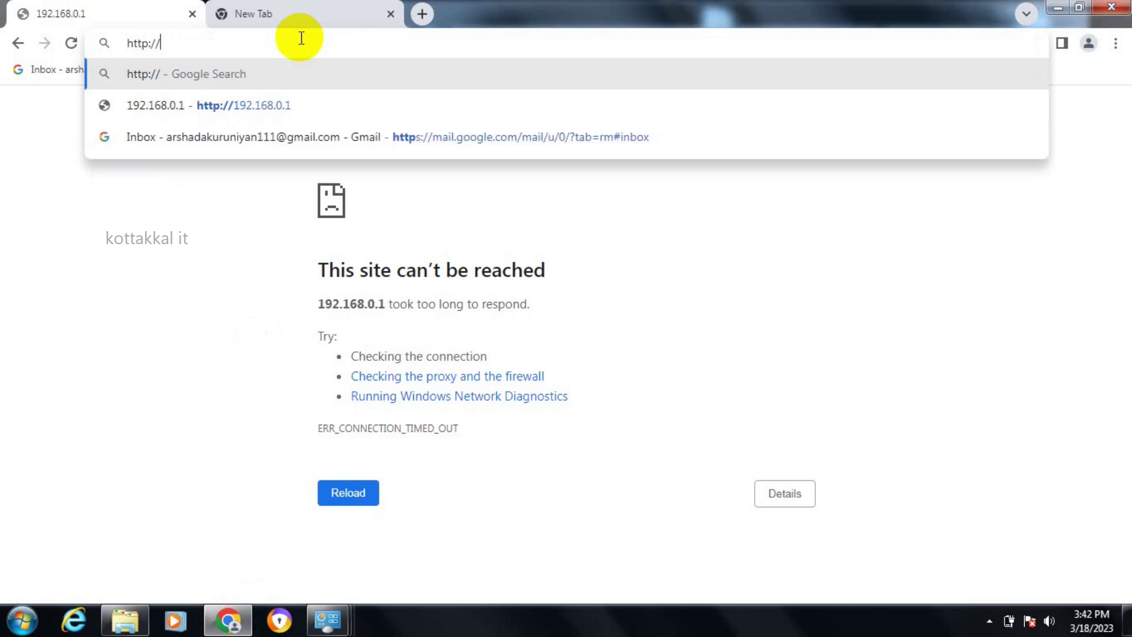
{"action": "type", "text": "t"}
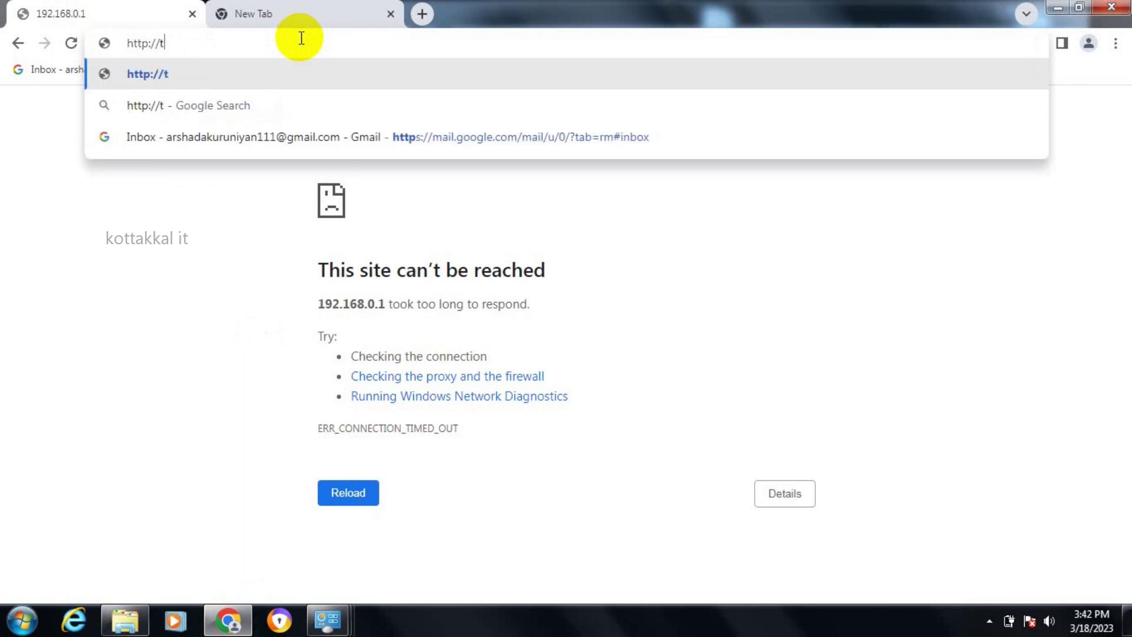
{"action": "type", "text": "a"}
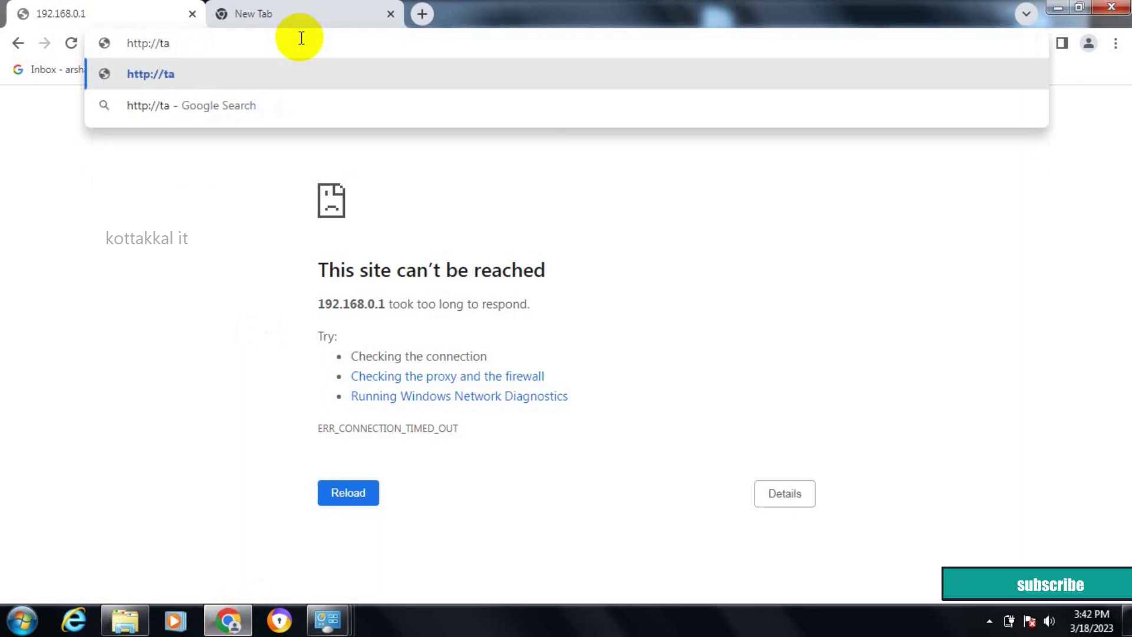
{"action": "key", "text": "BackSpace"}
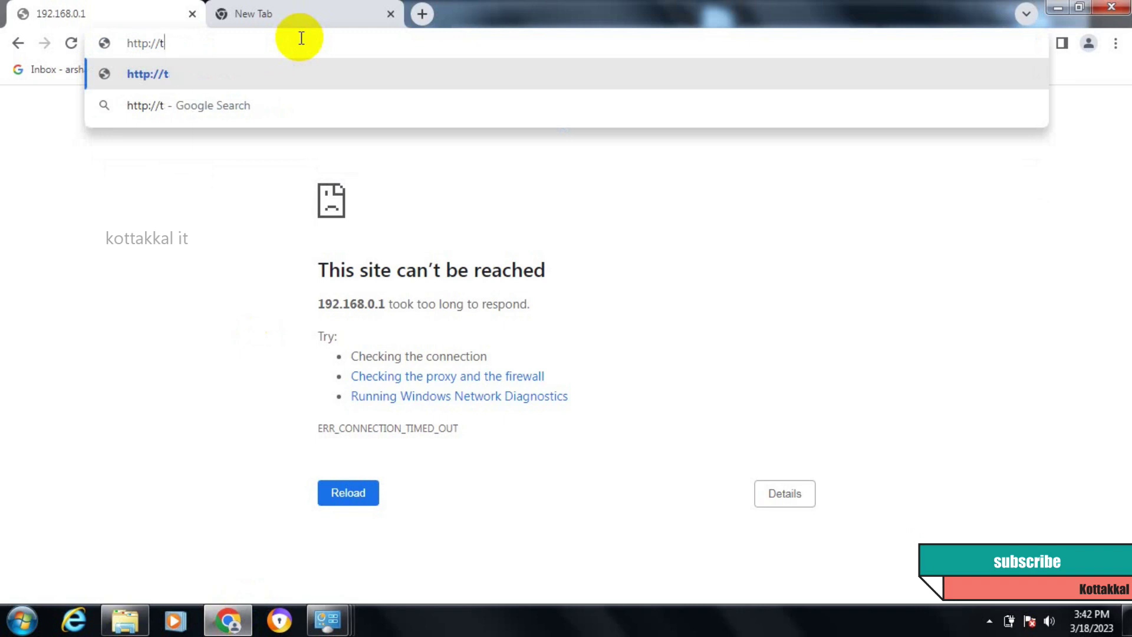
{"action": "type", "text": "p"}
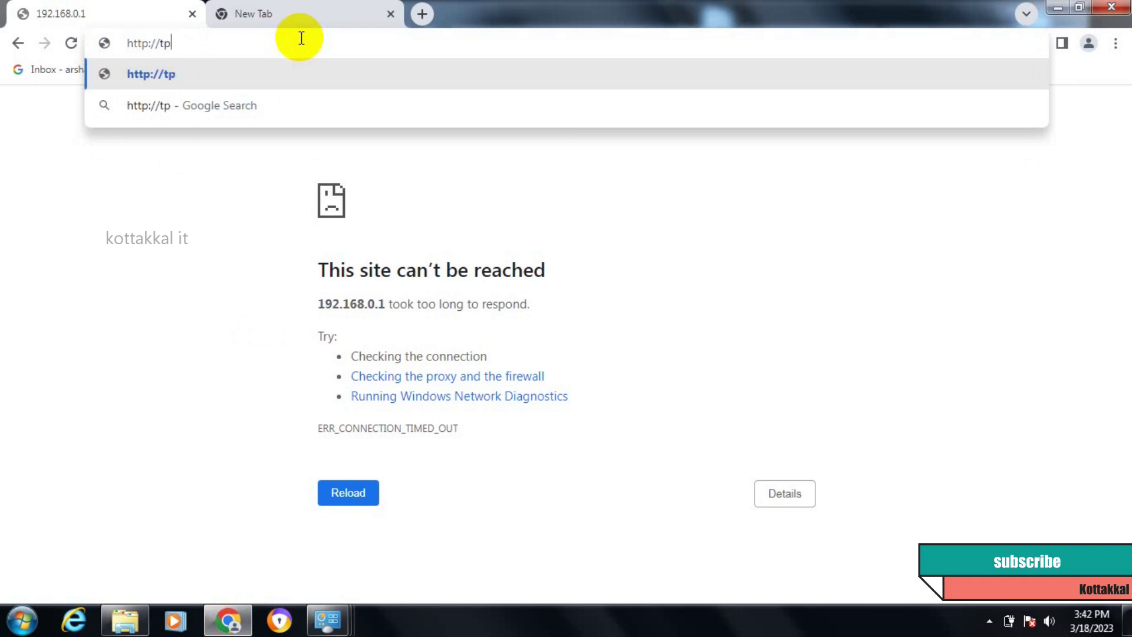
{"action": "type", "text": "lin"}
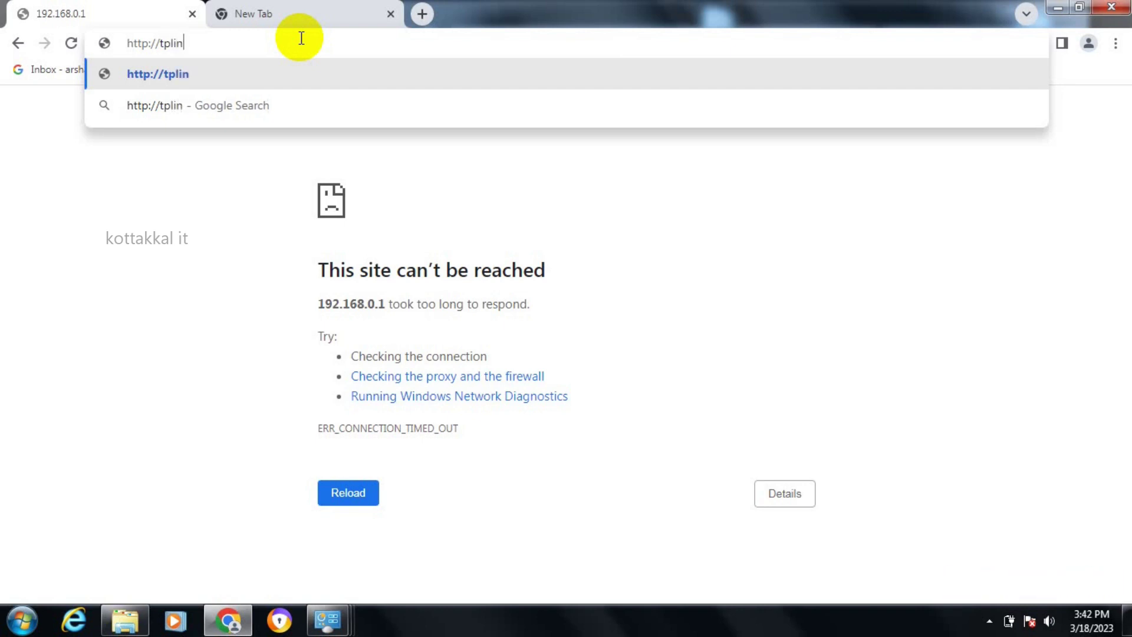
{"action": "type", "text": "g"}
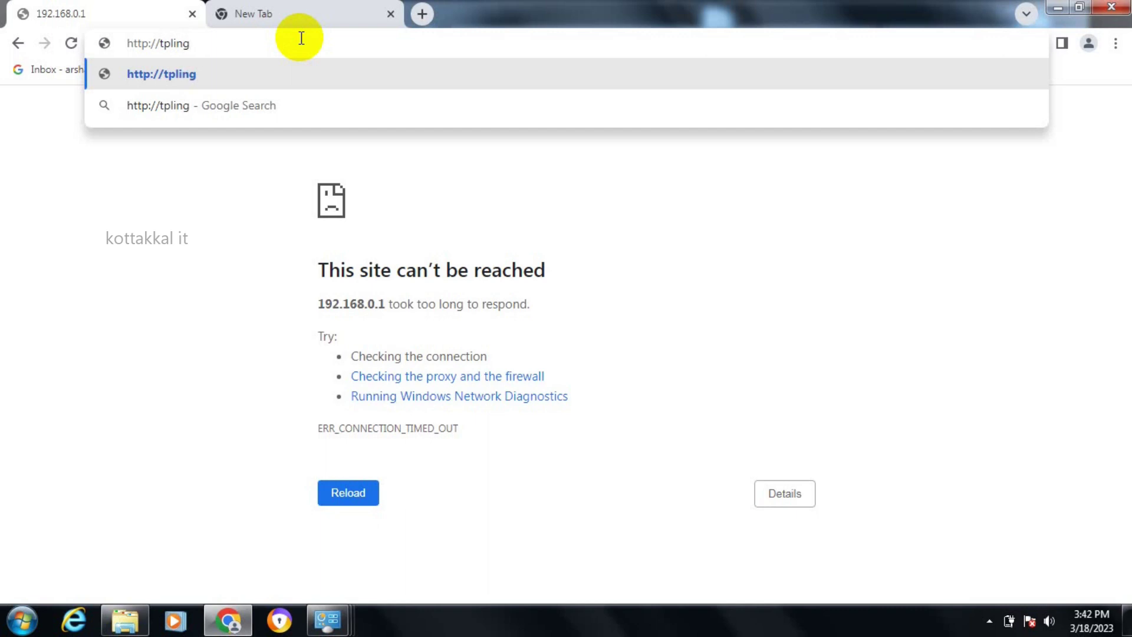
{"action": "type", "text": "k"}
{"action": "key", "text": "BackSpace"}
{"action": "key", "text": "BackSpace"}
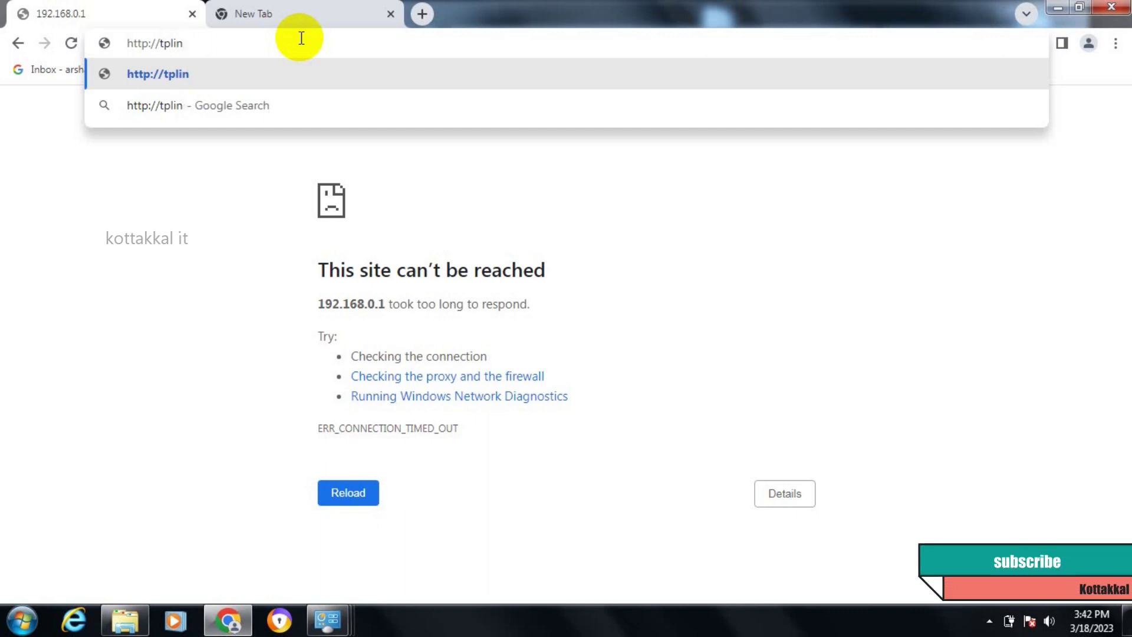
{"action": "type", "text": "k ea"}
{"action": "key", "text": "BackSpace"}
{"action": "key", "text": "BackSpace"}
{"action": "key", "text": "BackSpace"}
{"action": "type", "text": "ea"}
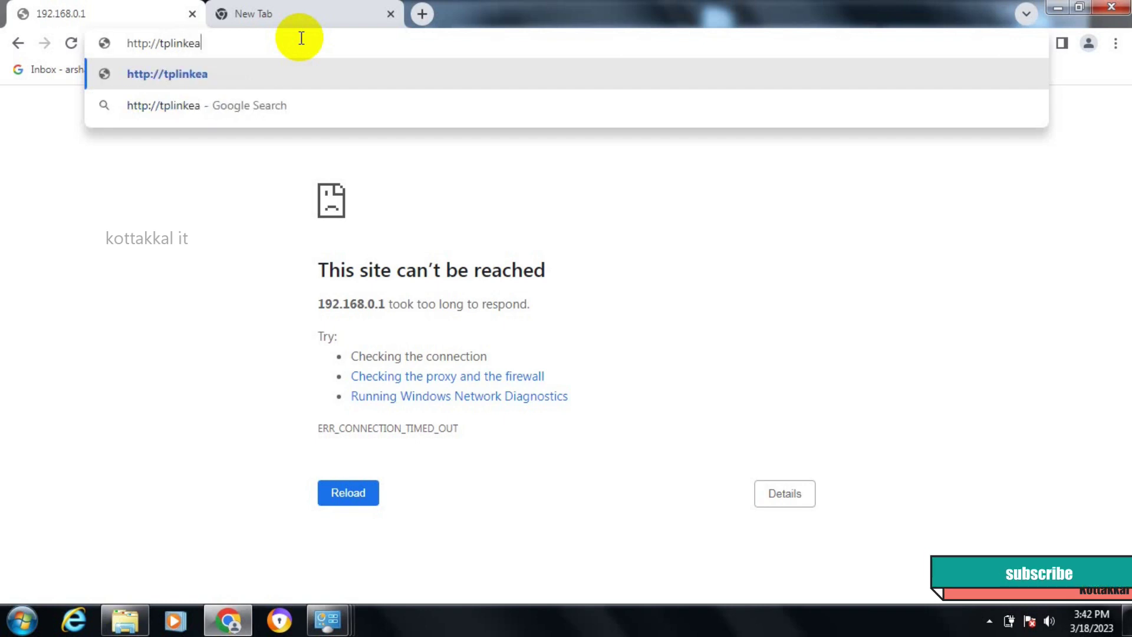
{"action": "type", "text": "p.net"}
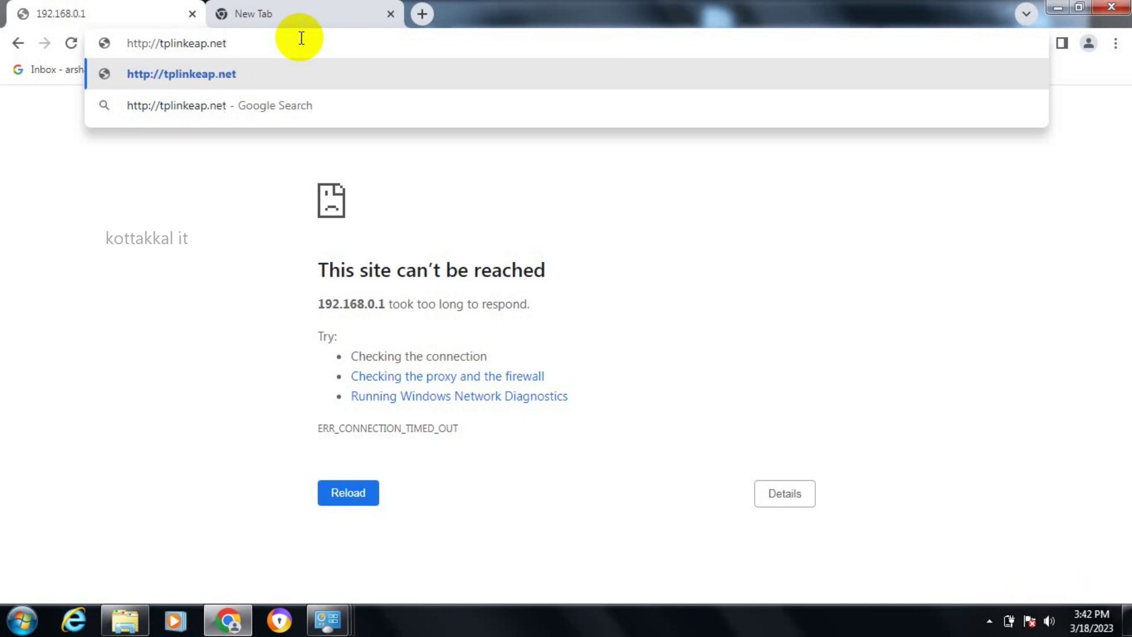
{"action": "key", "text": "Return"}
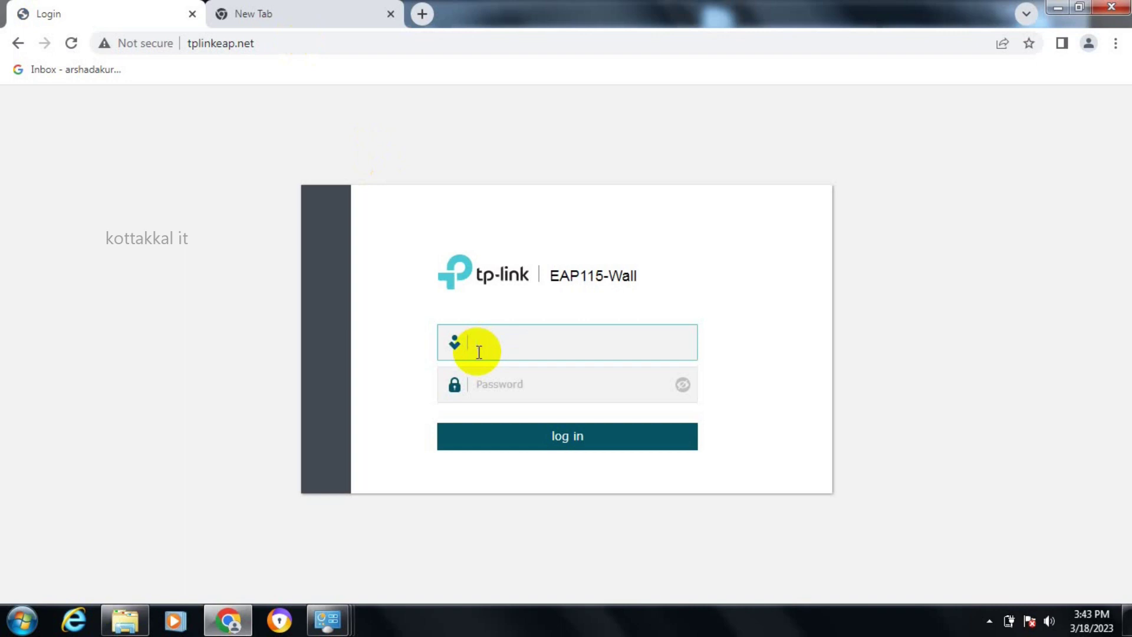
Step: Log into the access point with username admin and the default password
{"action": "type", "text": "admin"}
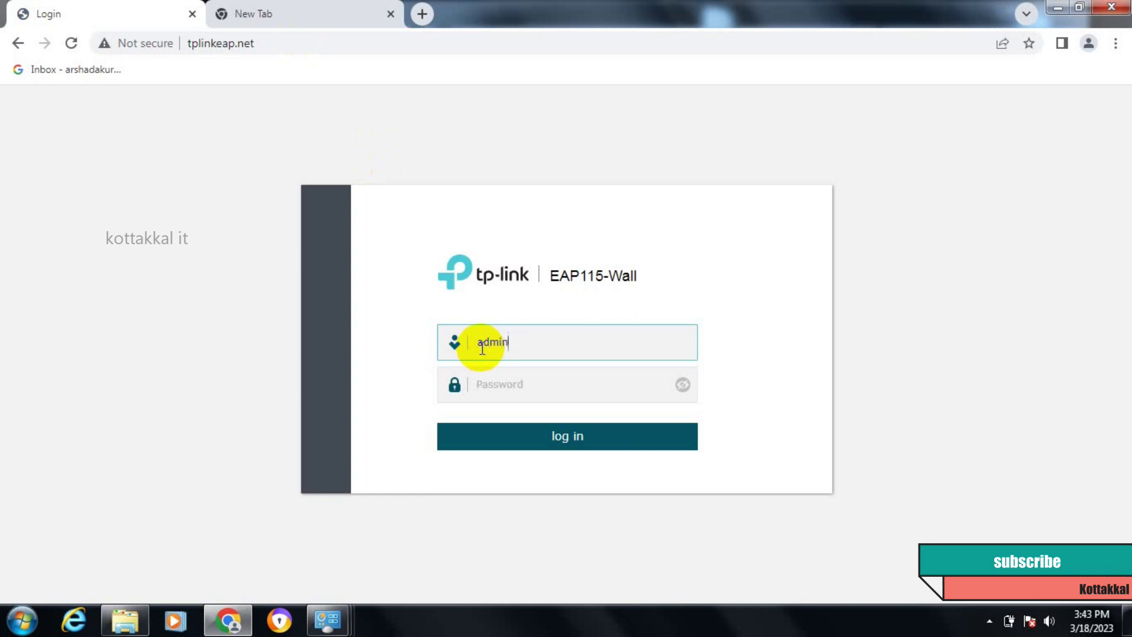
{"action": "left_click", "coordinate": [495, 398]}
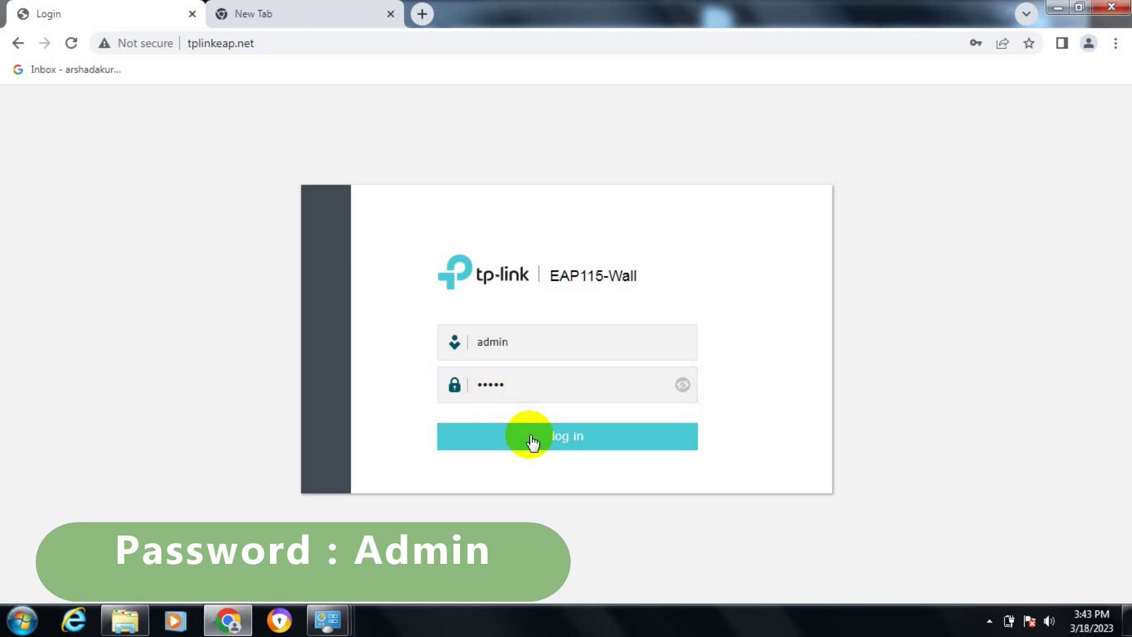
{"action": "left_click", "coordinate": [530, 439]}
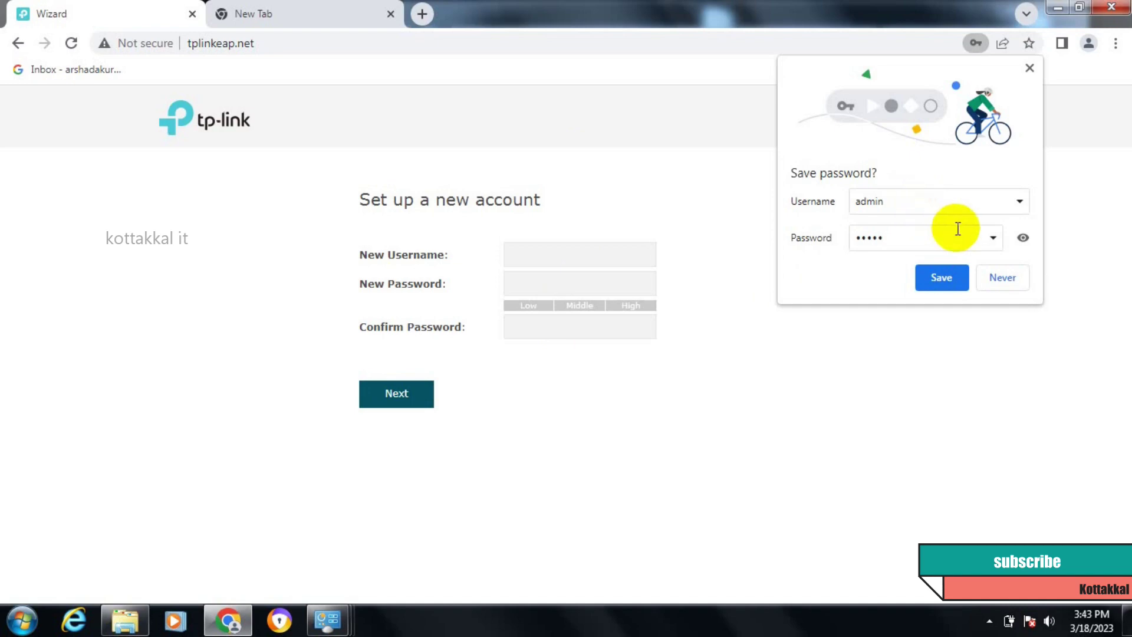
Step: Let Chrome save the login and enter admin as the new account username
{"action": "left_click", "coordinate": [946, 278]}
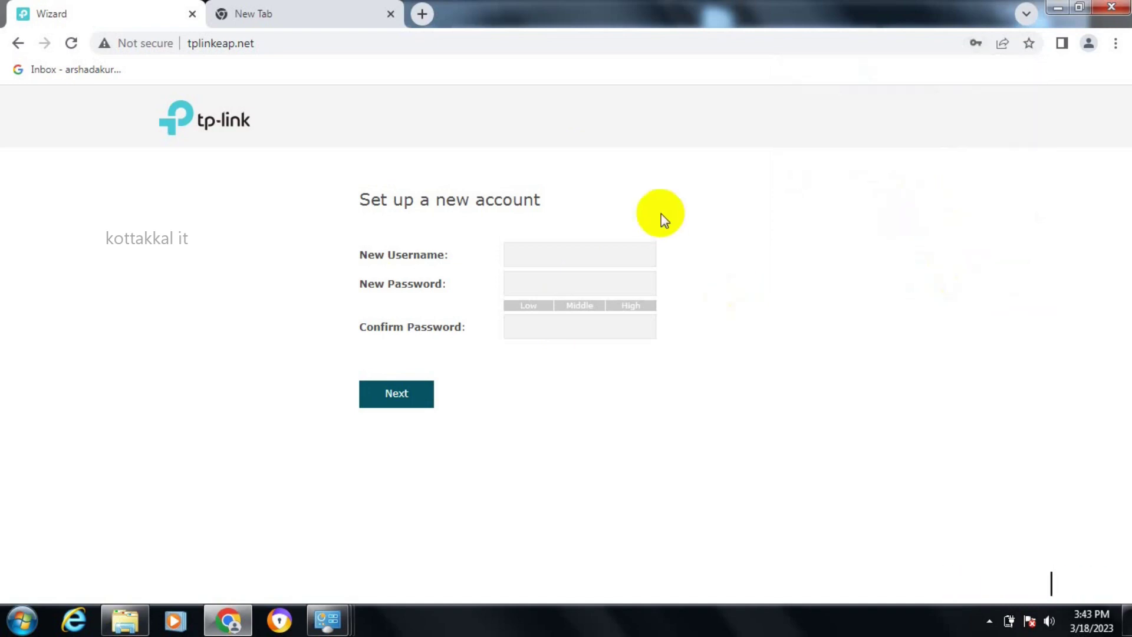
{"action": "left_click", "coordinate": [619, 255]}
{"action": "type", "text": "avs"}
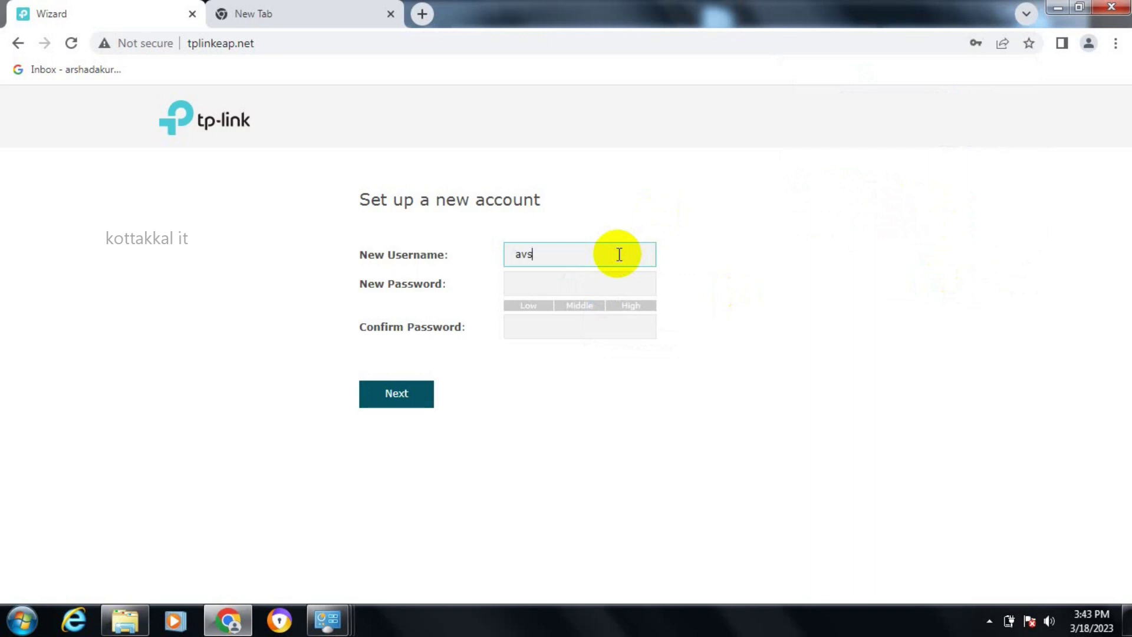
{"action": "type", "text": "@1"}
{"action": "key", "text": "BackSpace"}
{"action": "key", "text": "BackSpace"}
{"action": "key", "text": "BackSpace"}
{"action": "key", "text": "BackSpace"}
{"action": "key", "text": "BackSpace"}
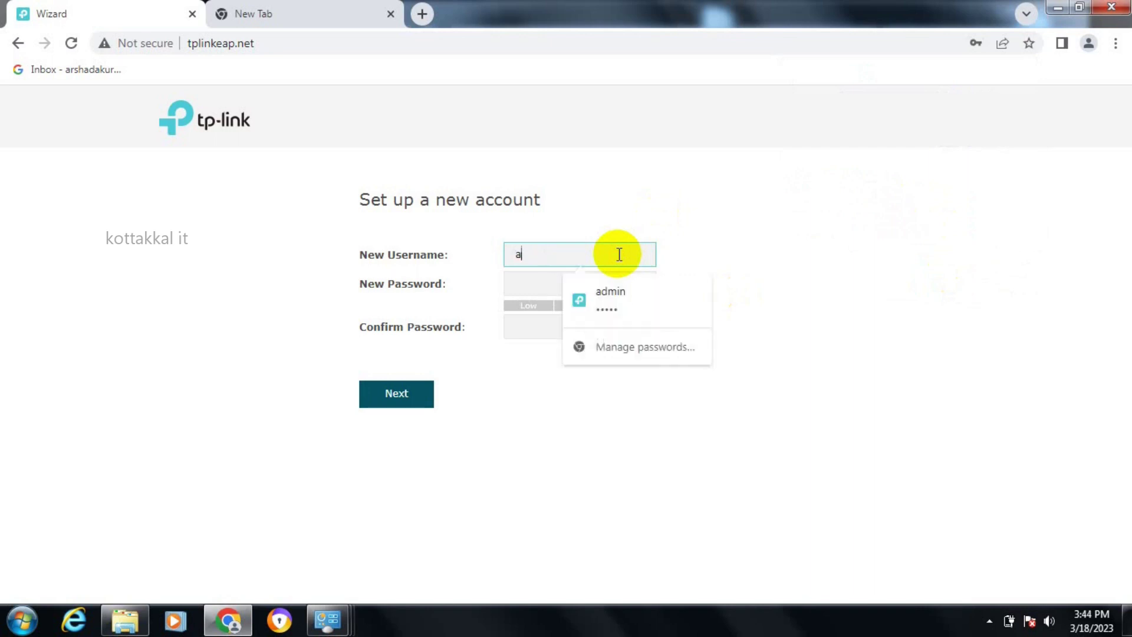
{"action": "type", "text": "admin"}
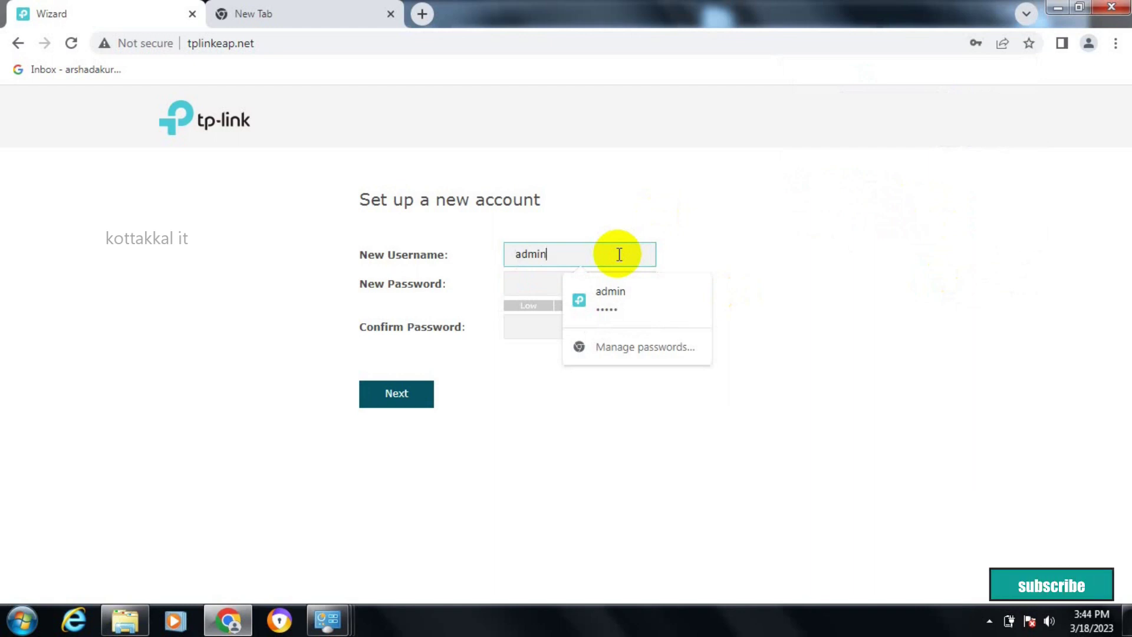
Step: Enter and confirm the new account password, then continue in the wizard
{"action": "left_click", "coordinate": [554, 285]}
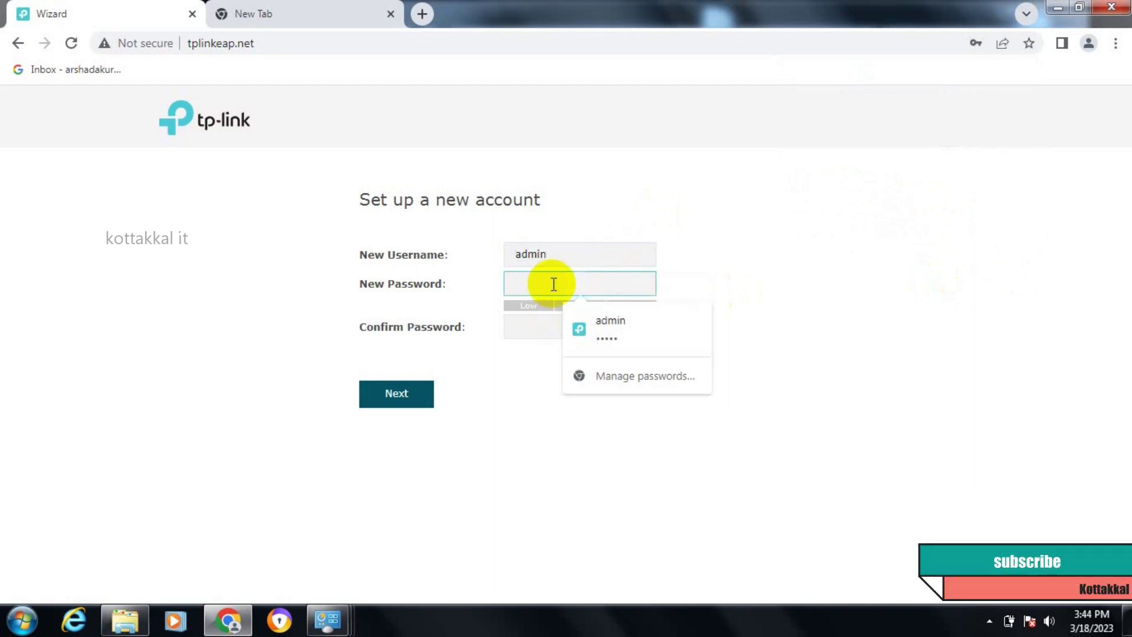
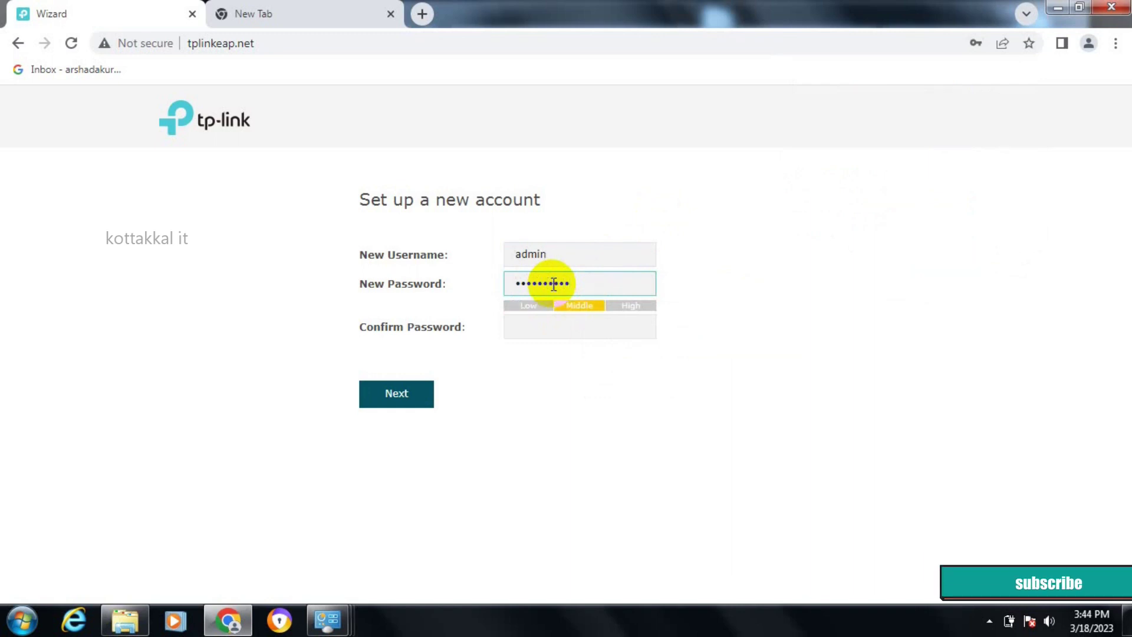
{"action": "left_click", "coordinate": [556, 328]}
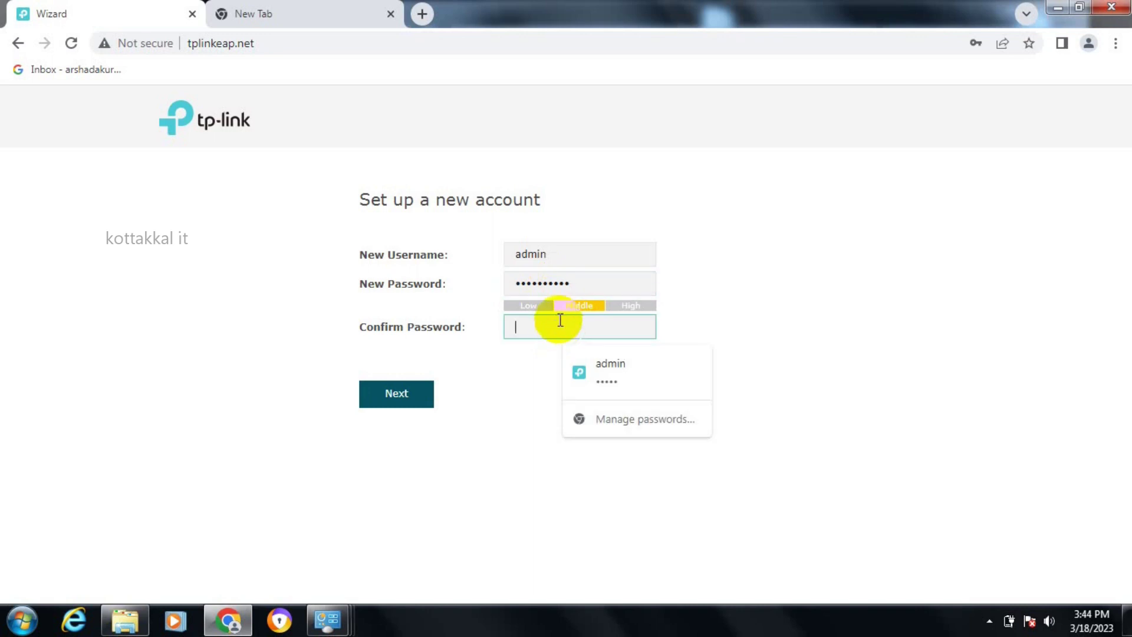
{"action": "left_click", "coordinate": [582, 283]}
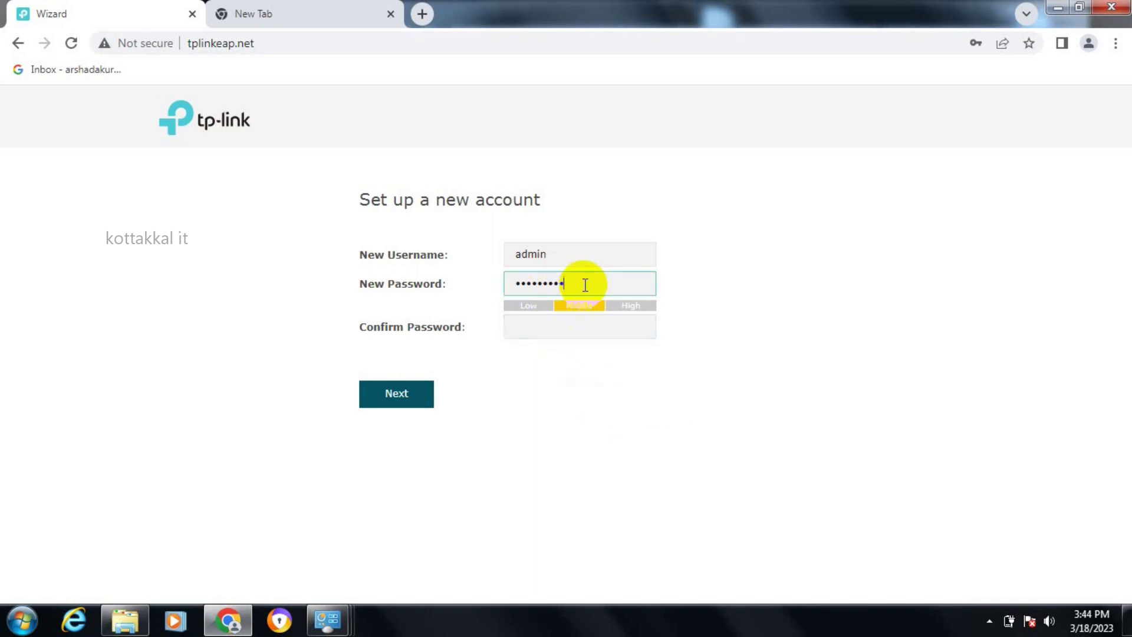
{"action": "left_click", "coordinate": [578, 320]}
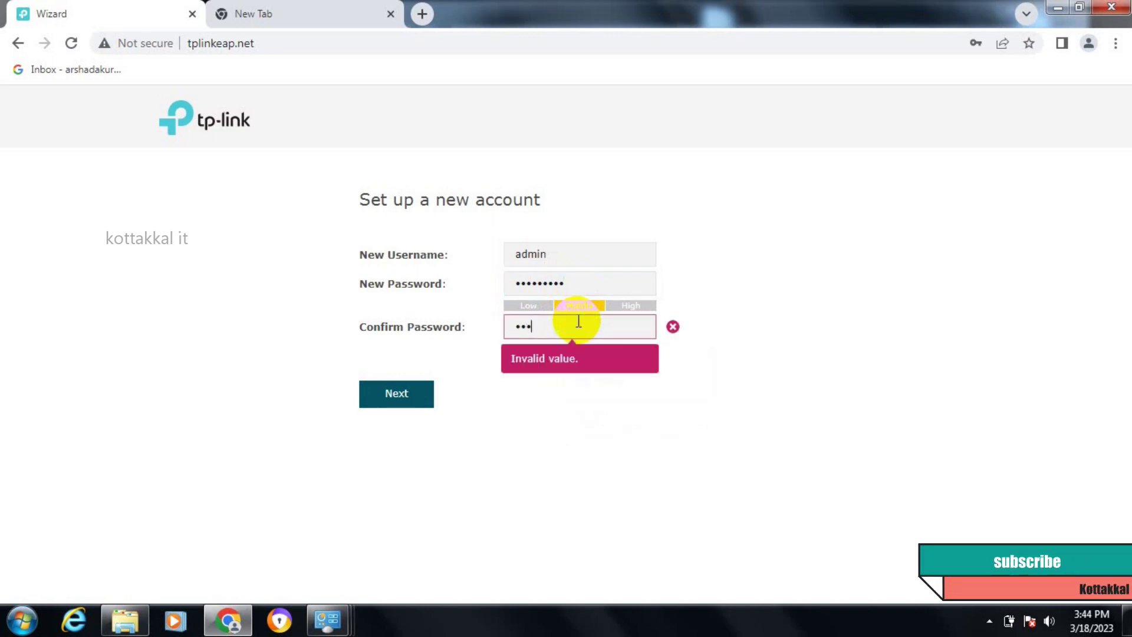
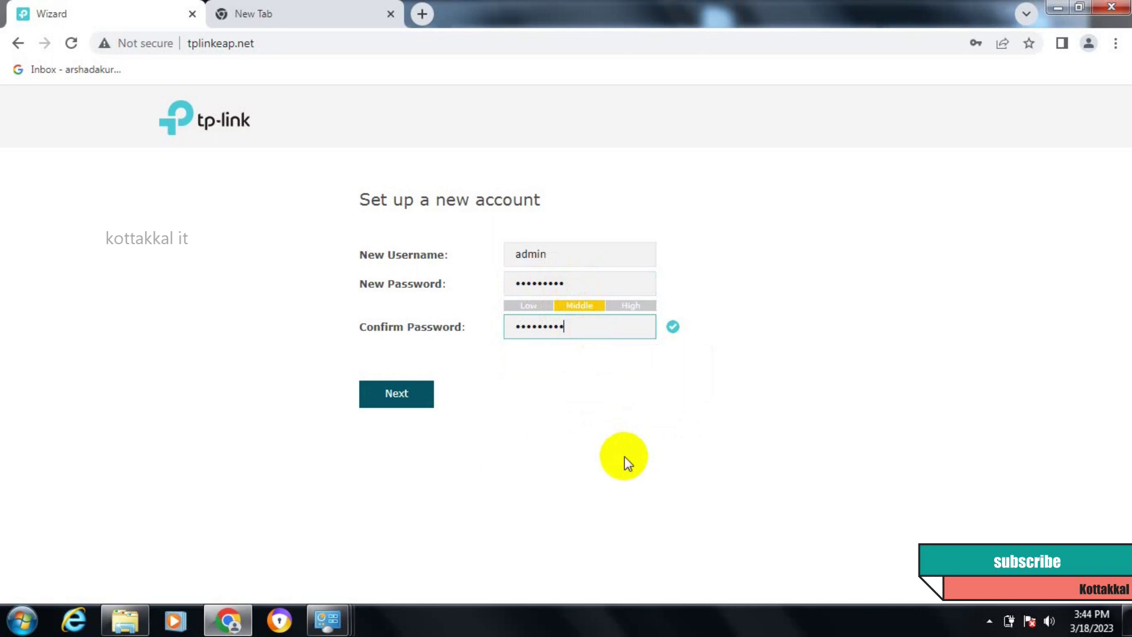
{"action": "left_click", "coordinate": [427, 398]}
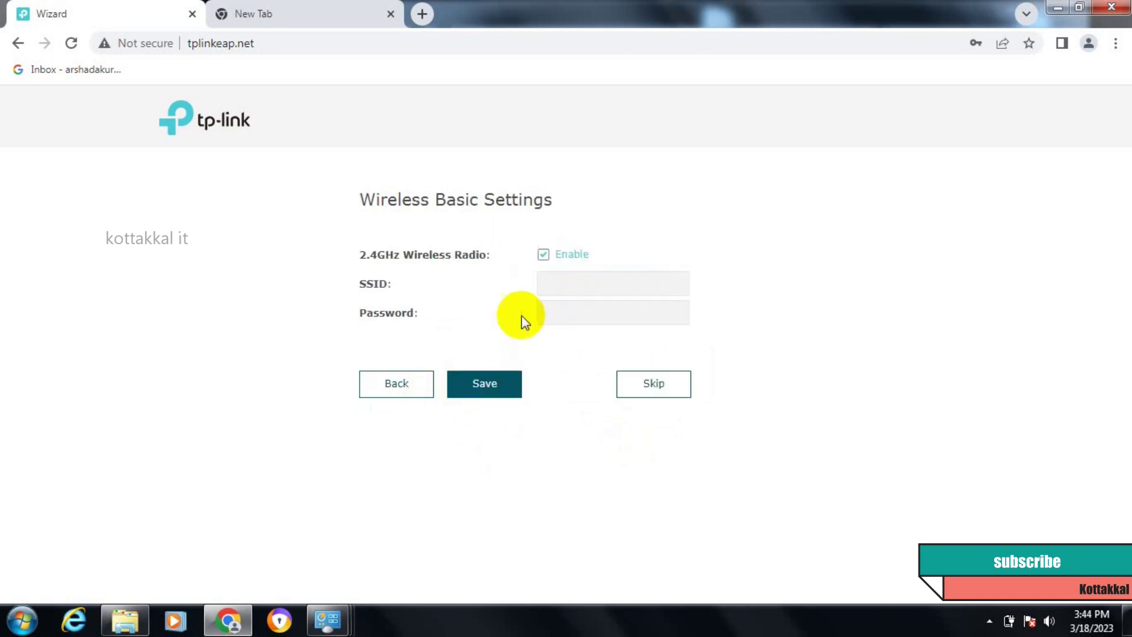
Step: Set the 2.4GHz SSID to anex954 and enter the new Wi-Fi password
{"action": "left_click", "coordinate": [552, 286]}
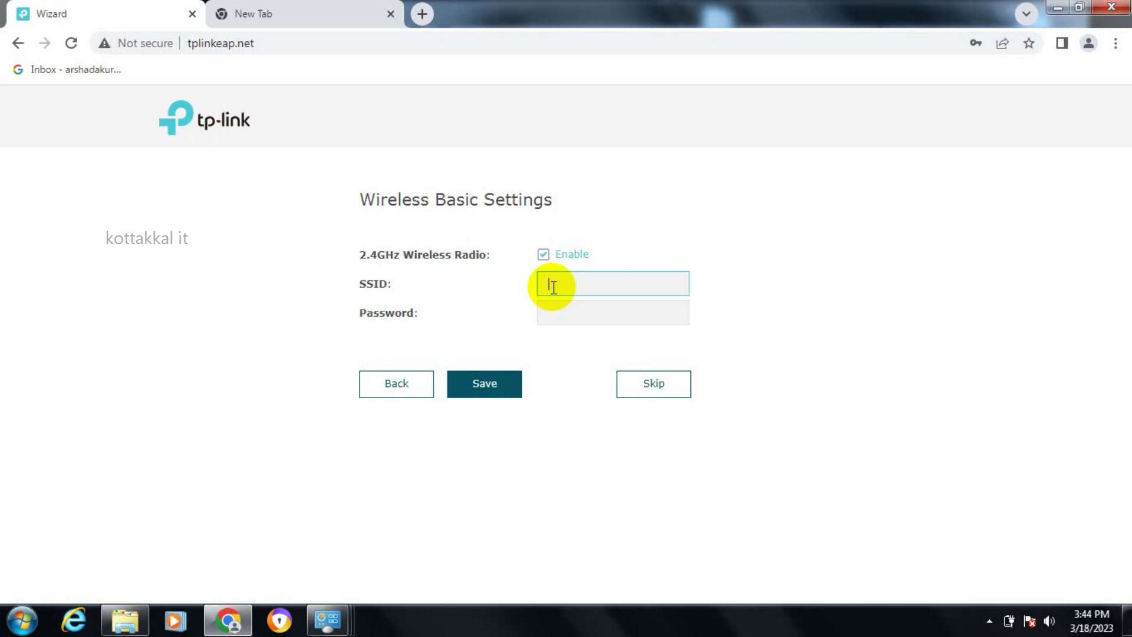
{"action": "type", "text": "ANN"}
{"action": "type", "text": "E"}
{"action": "type", "text": "X"}
{"action": "type", "text": "95"}
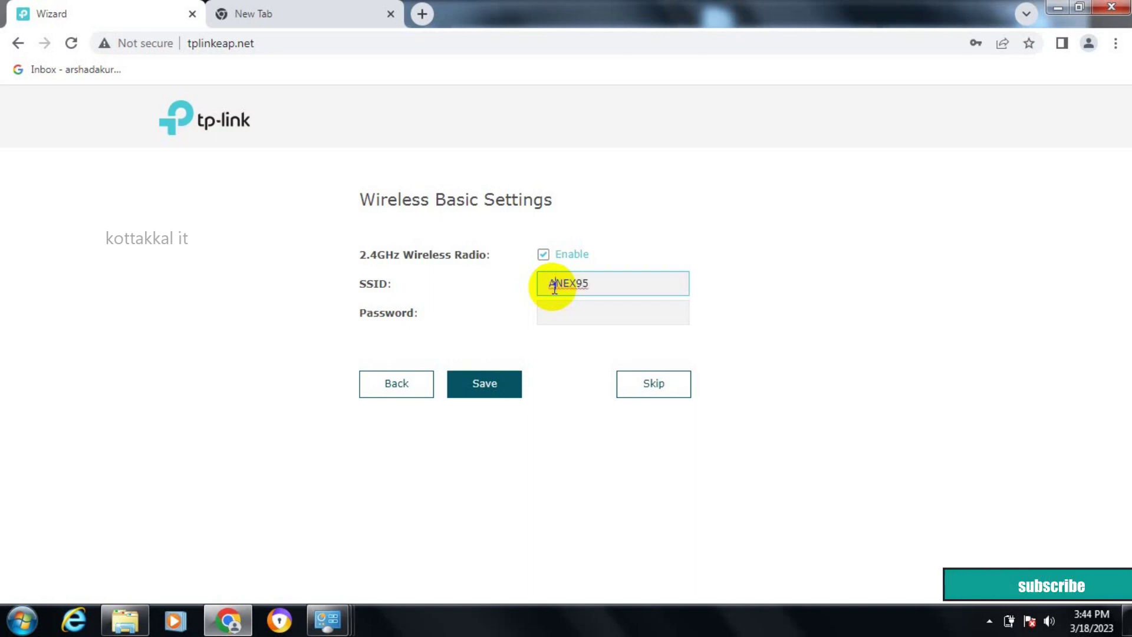
{"action": "key", "text": "ctrl+a"}
{"action": "key", "text": "BackSpace"}
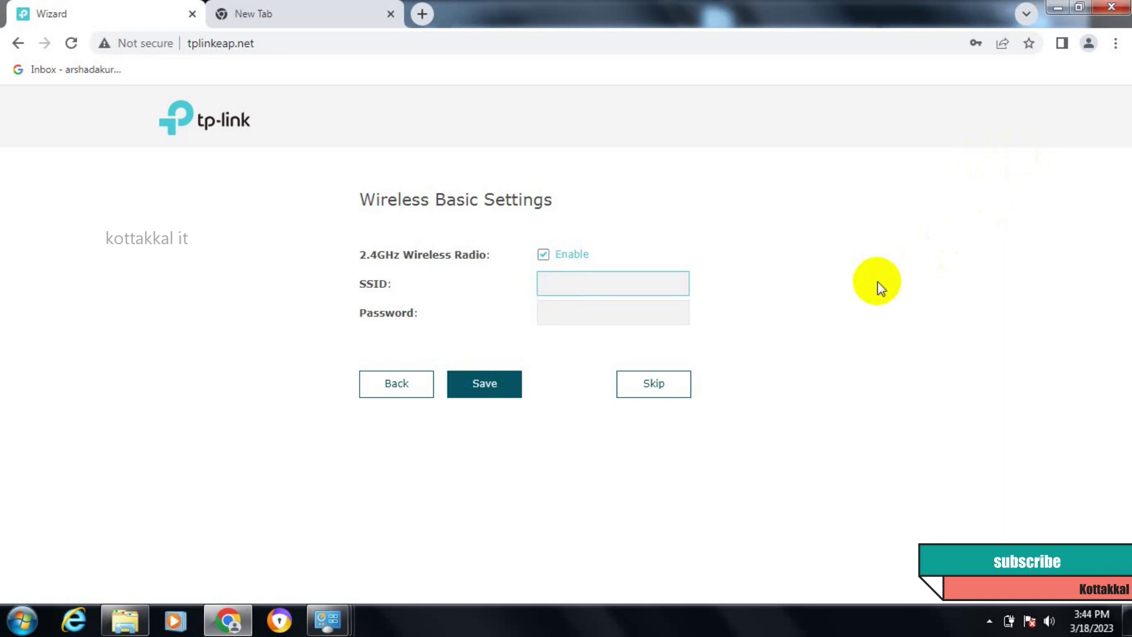
{"action": "type", "text": "anex954"}
{"action": "left_click", "coordinate": [657, 313]}
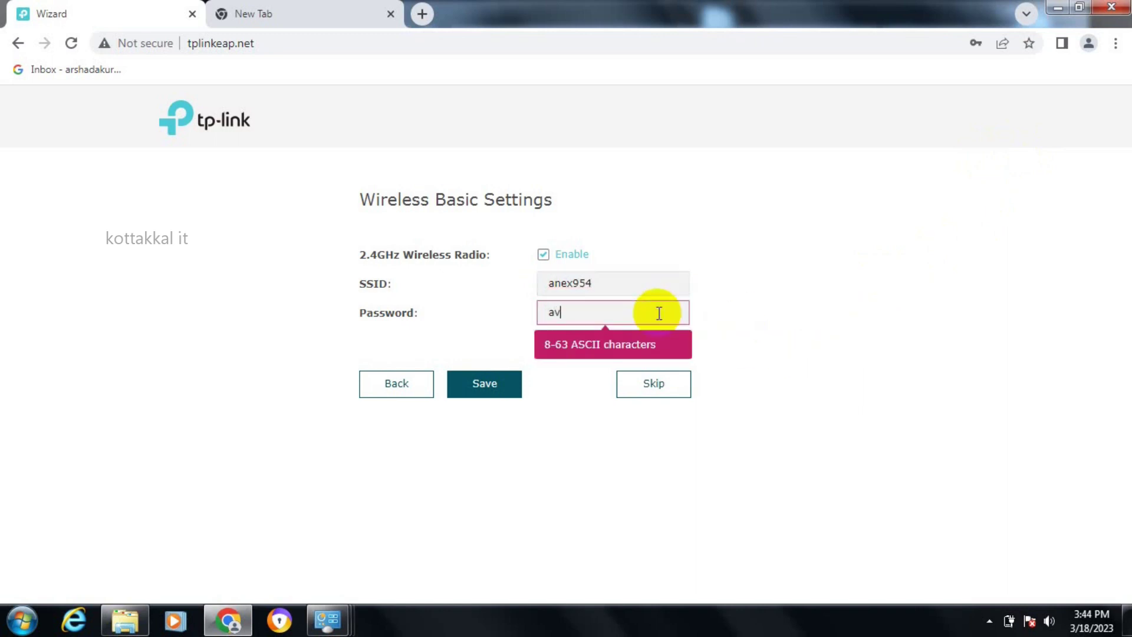
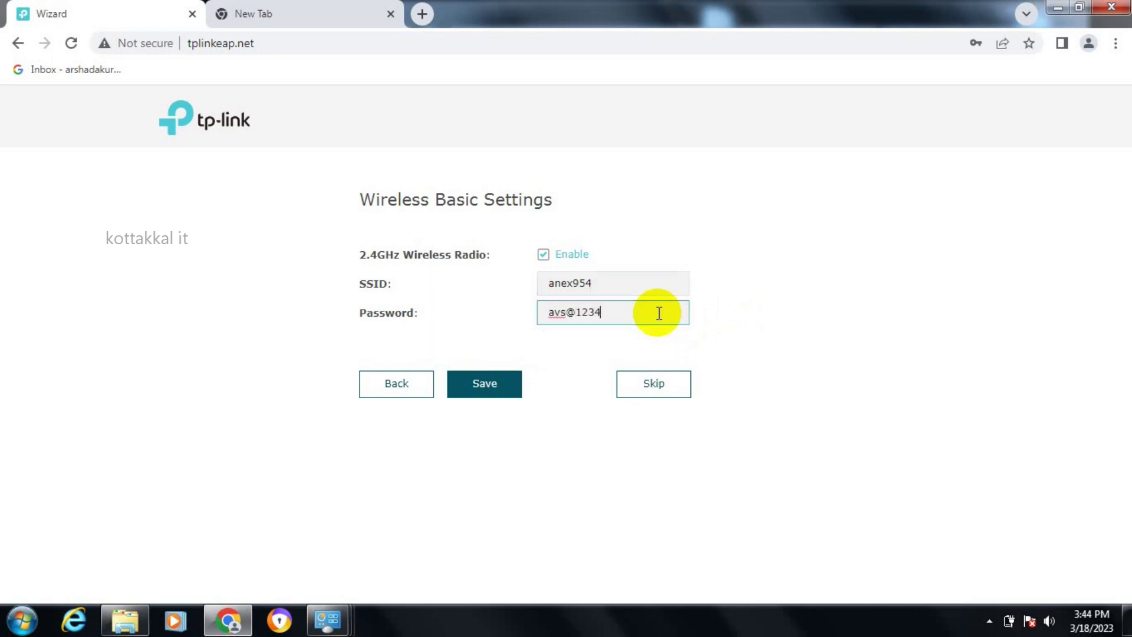
Step: Save the wireless settings and wait for the Success page confirming SSID anex954
{"action": "left_click", "coordinate": [513, 381]}
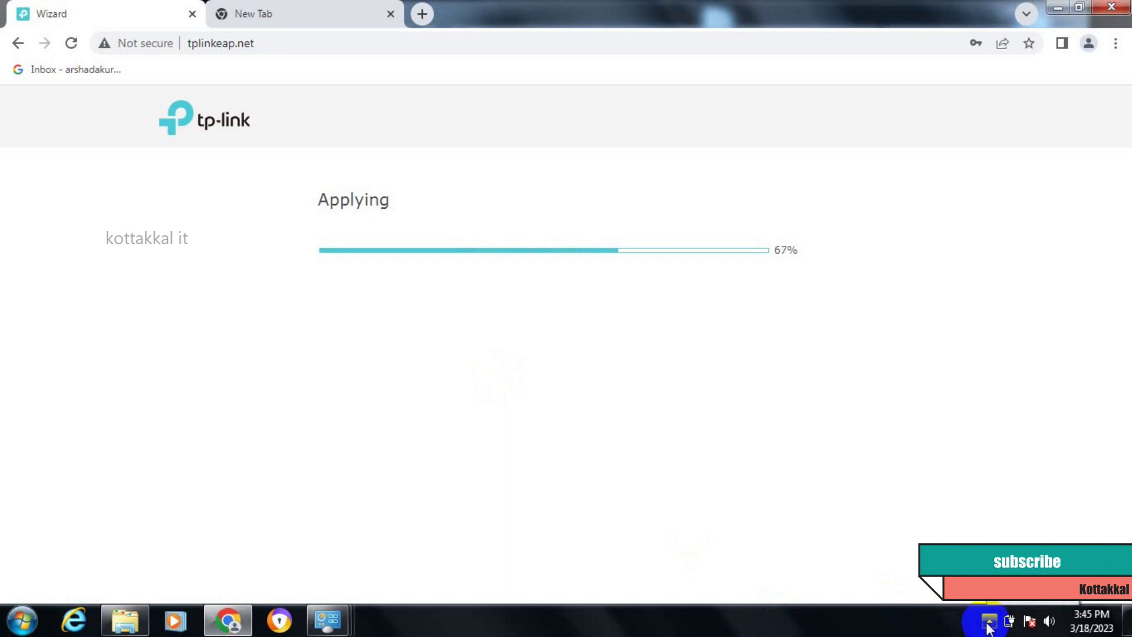
{"action": "left_click", "coordinate": [987, 623]}
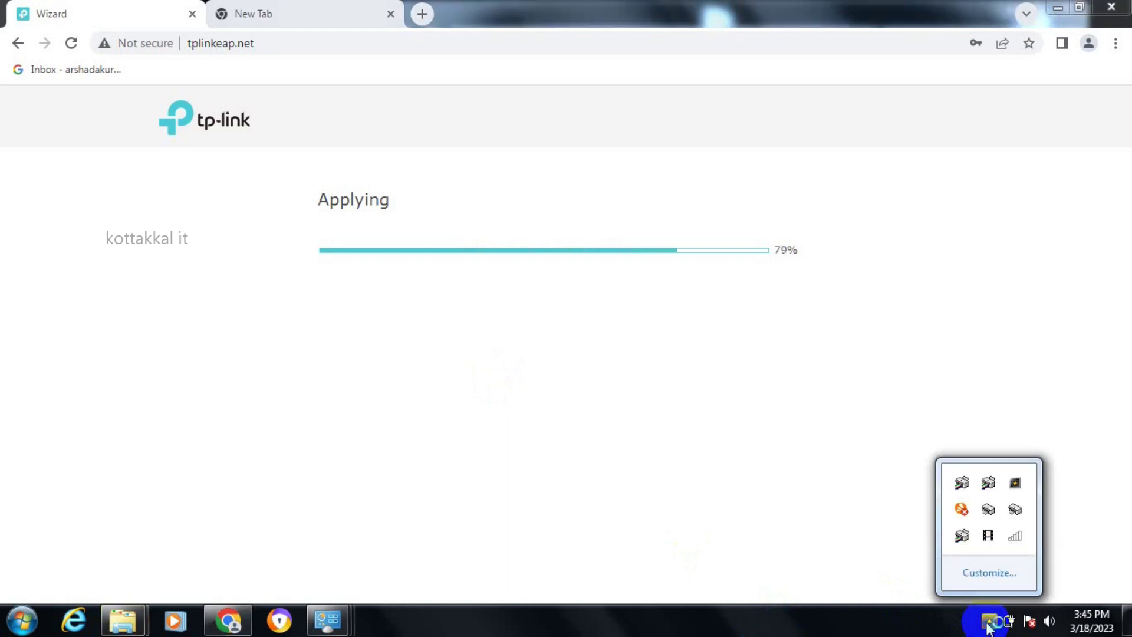
{"action": "left_click", "coordinate": [559, 7]}
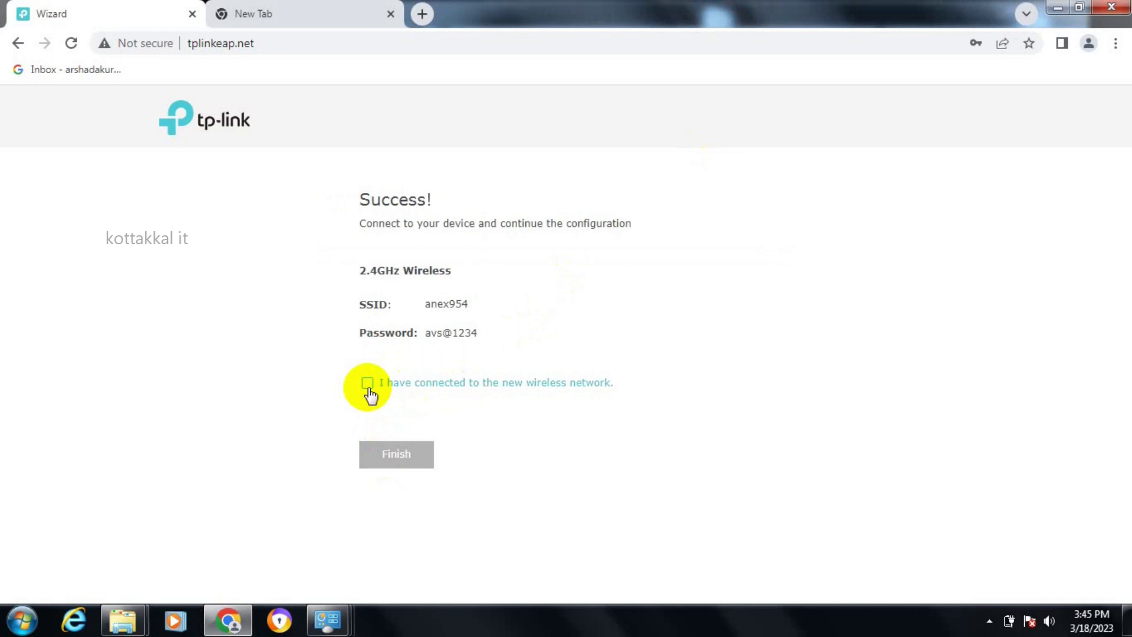
Step: Open Windows' wireless network list and select the new anex954 network
{"action": "left_click", "coordinate": [995, 619]}
{"action": "left_click", "coordinate": [1015, 538]}
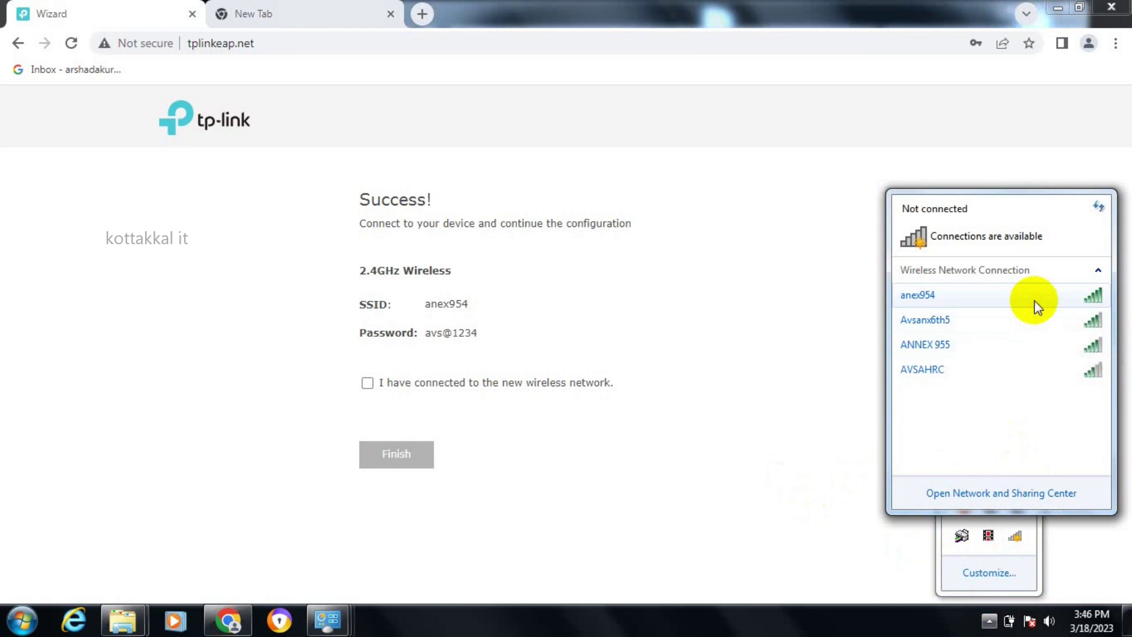
{"action": "left_click", "coordinate": [1035, 301]}
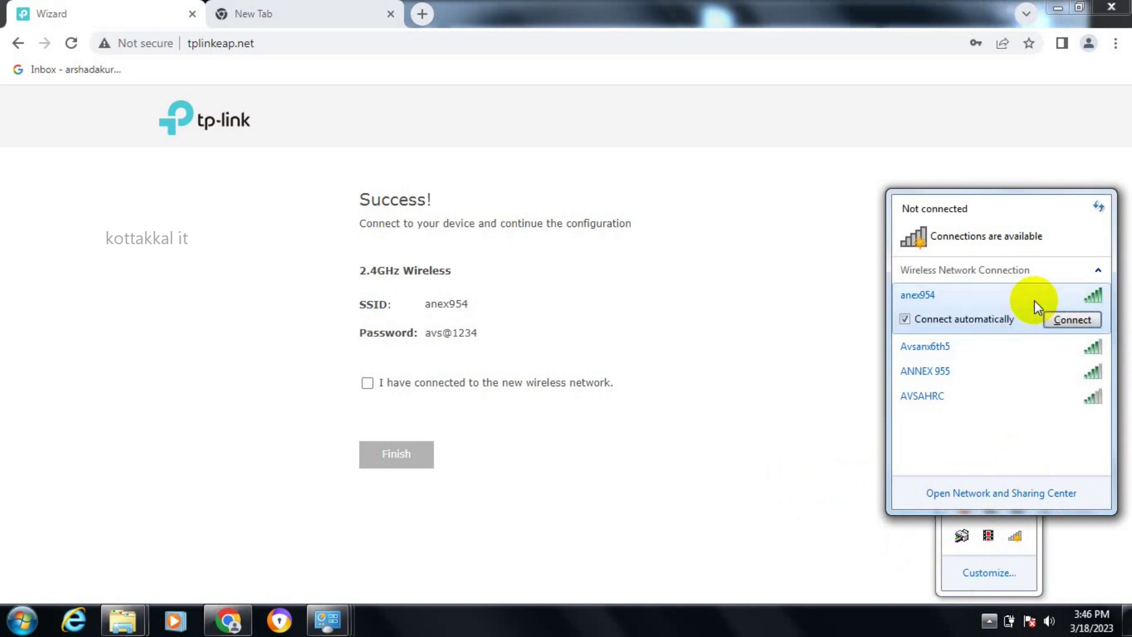